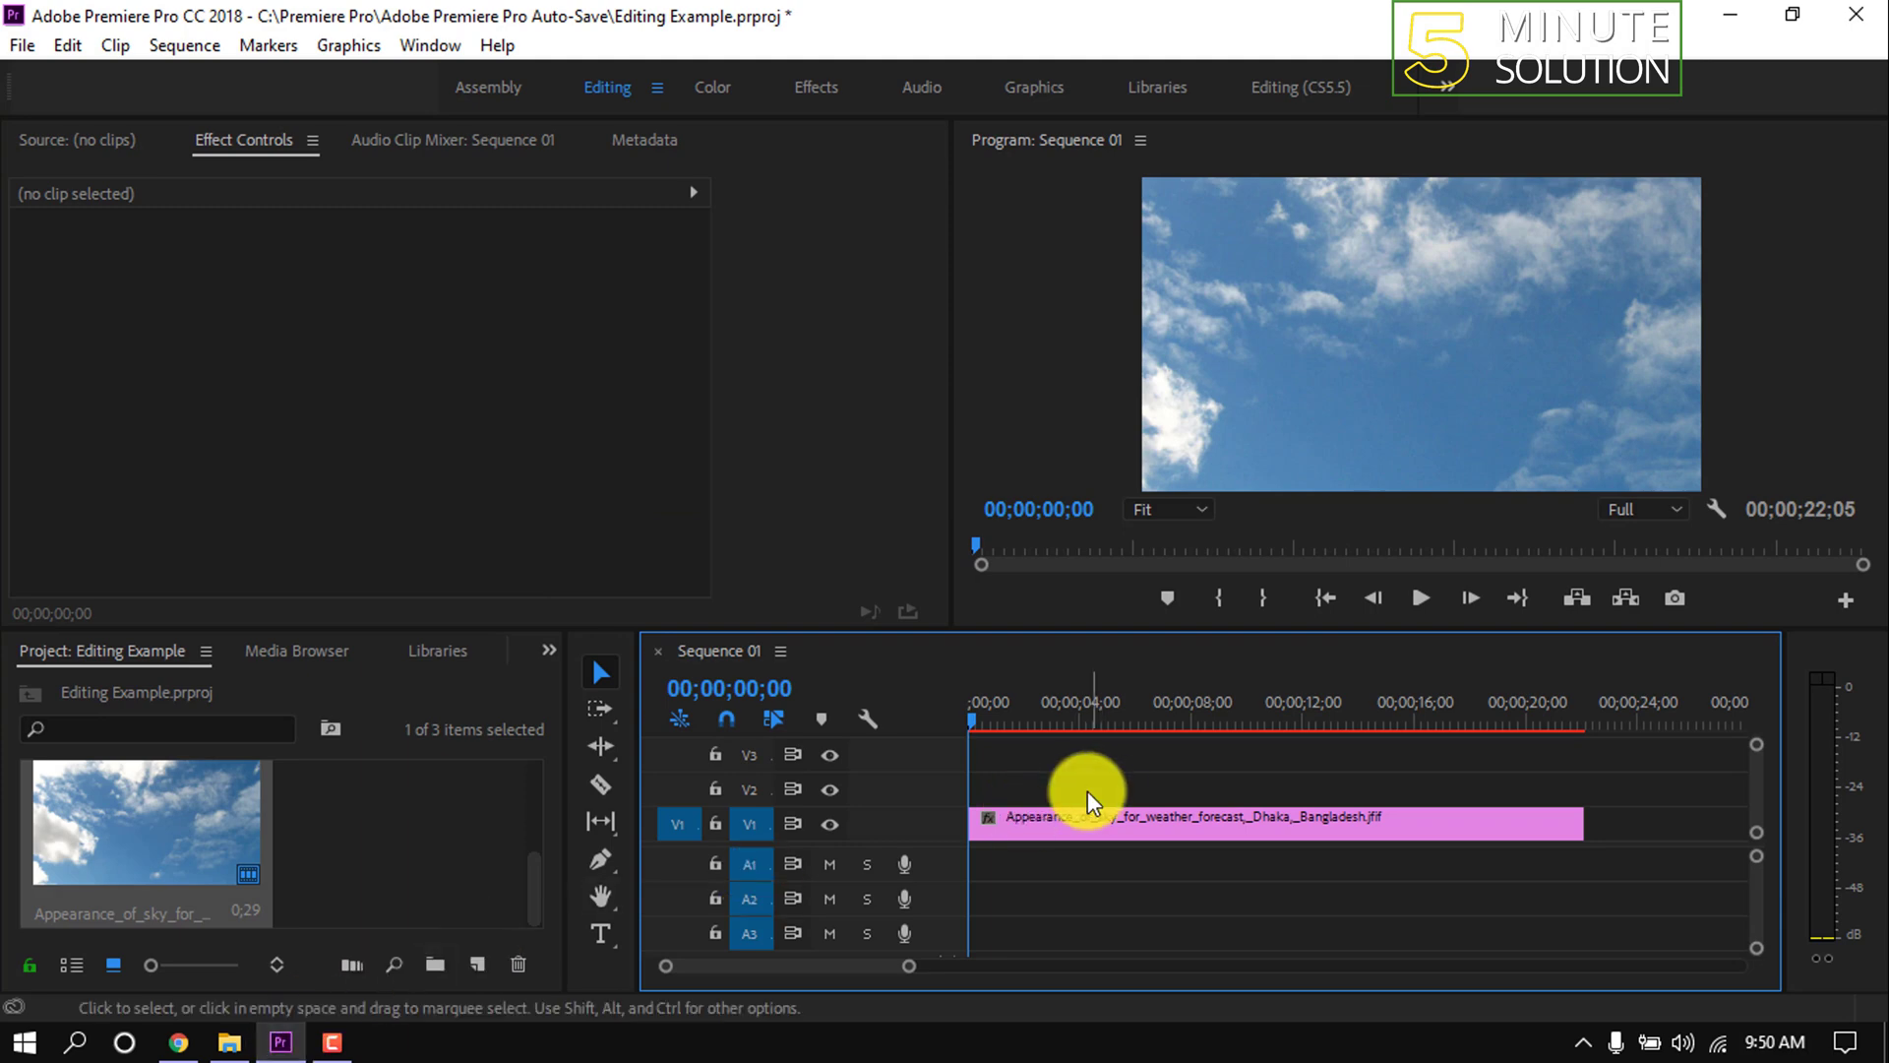
Scrub through the sky footage and return to the start of the sequence
drag(976, 714, 1071, 728)
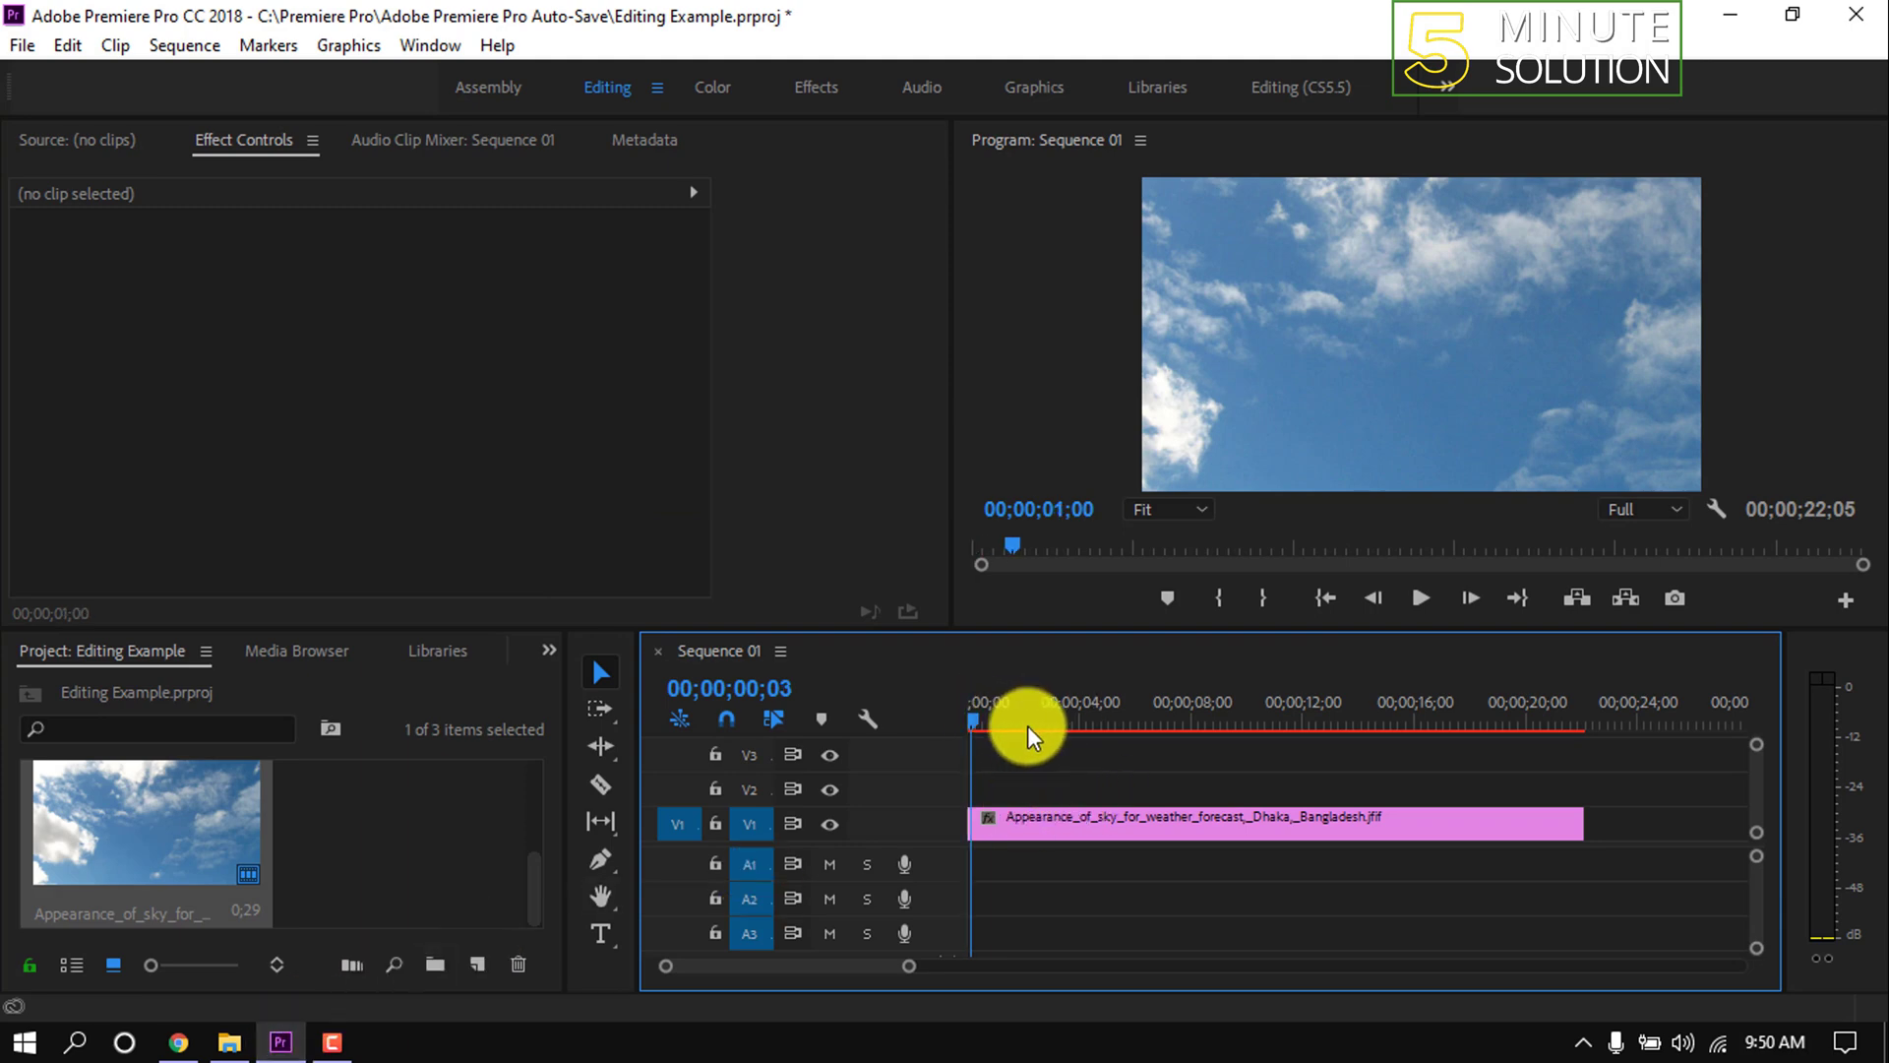
click(1171, 730)
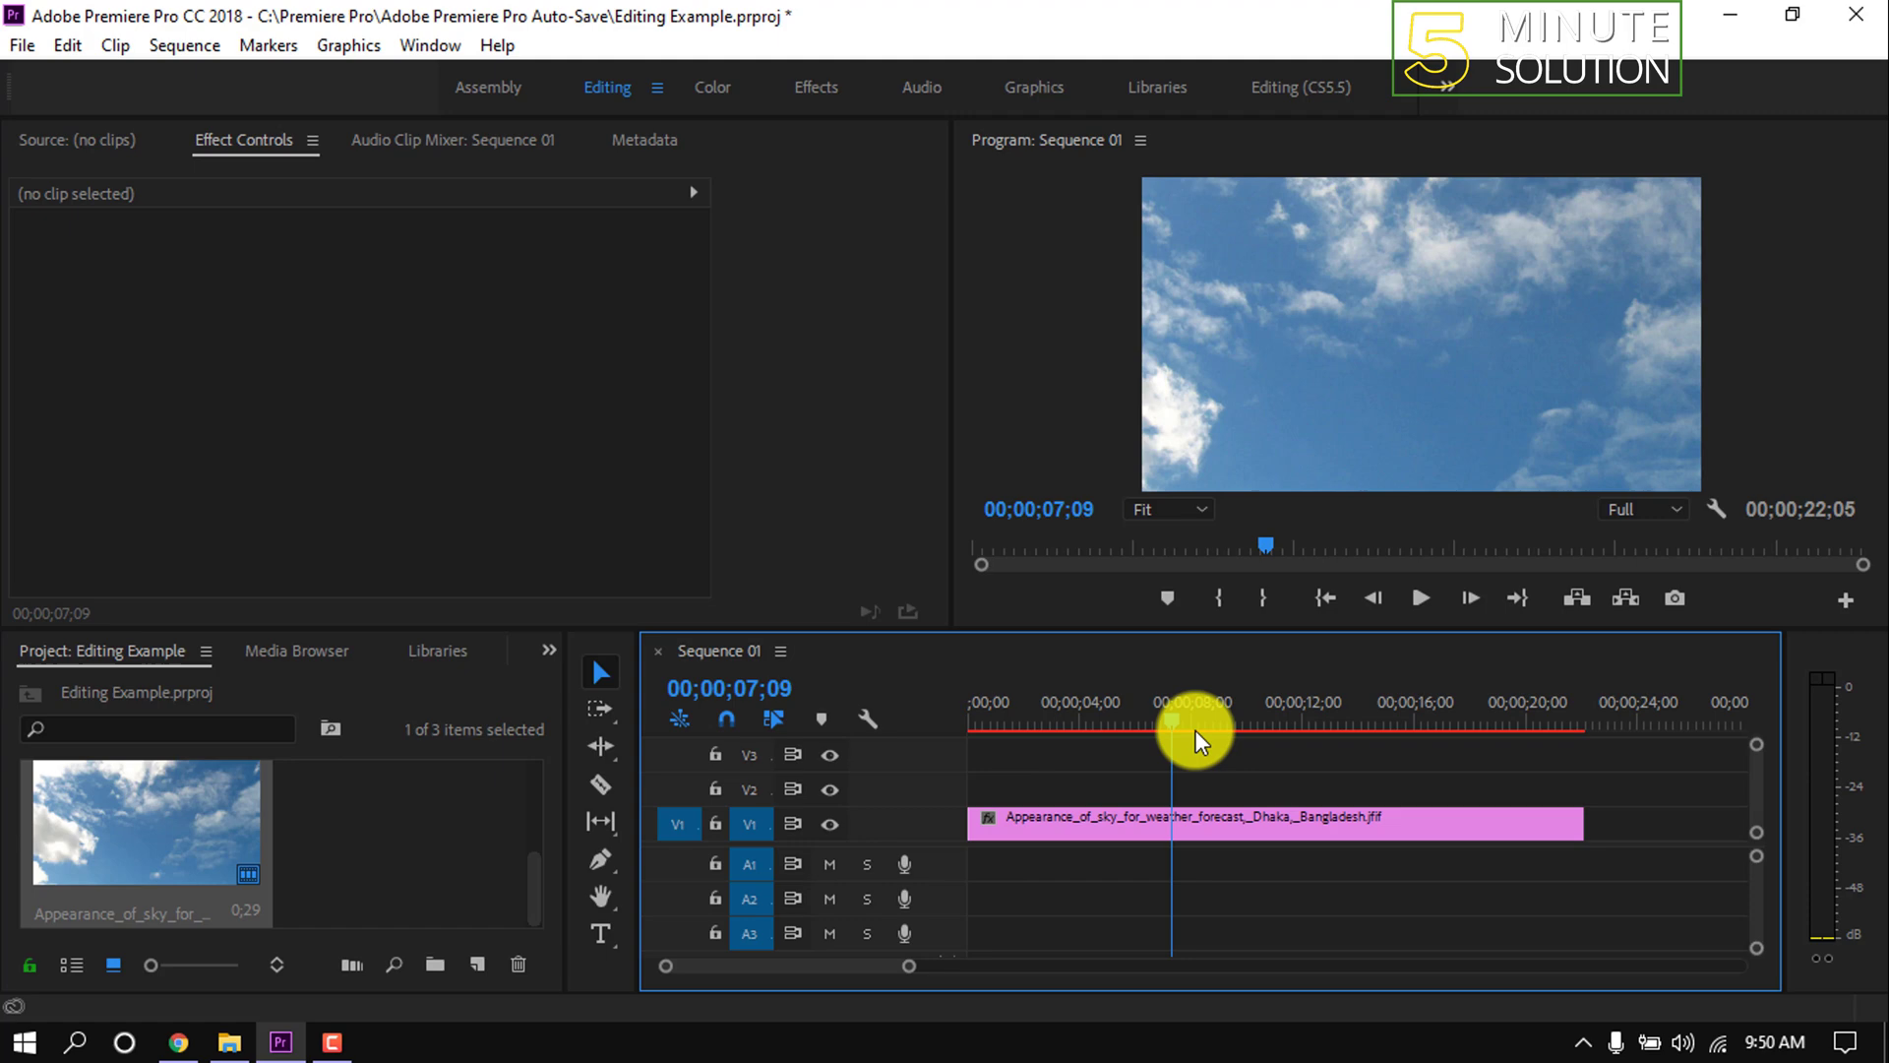
click(1378, 732)
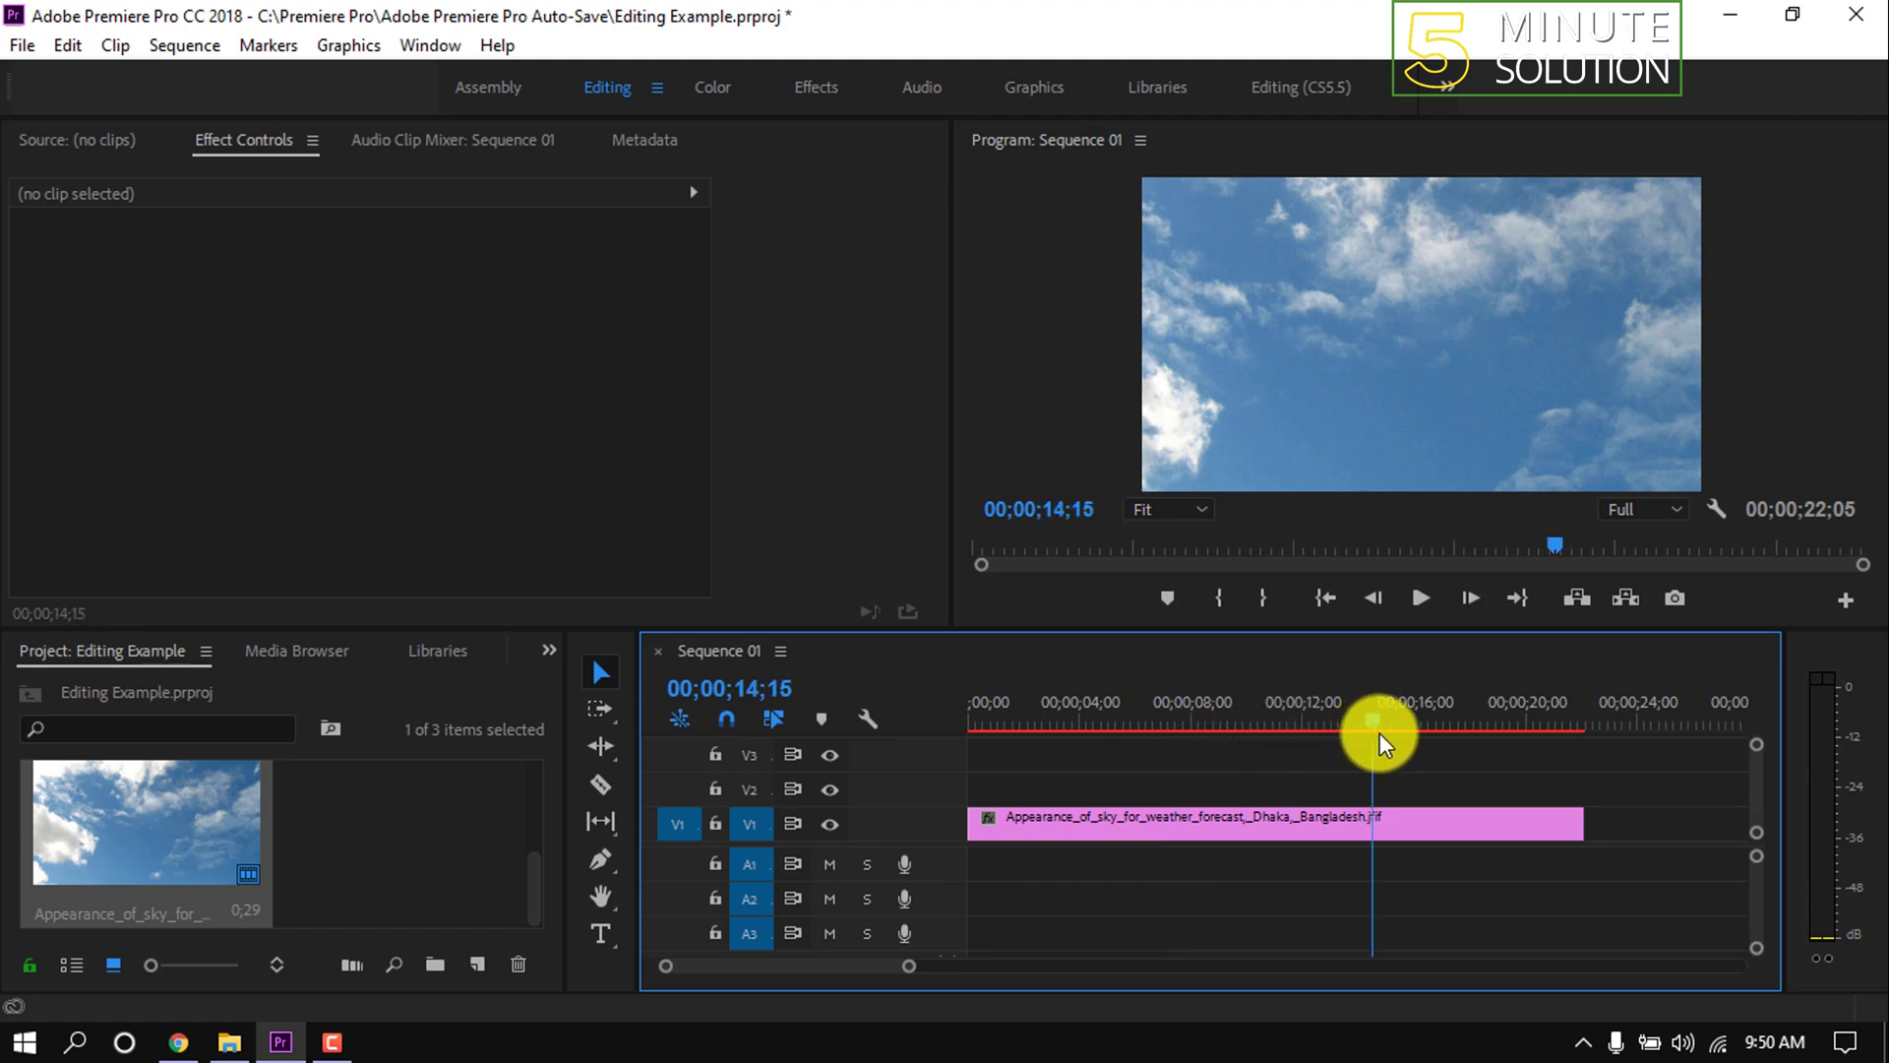
drag(1381, 733, 963, 741)
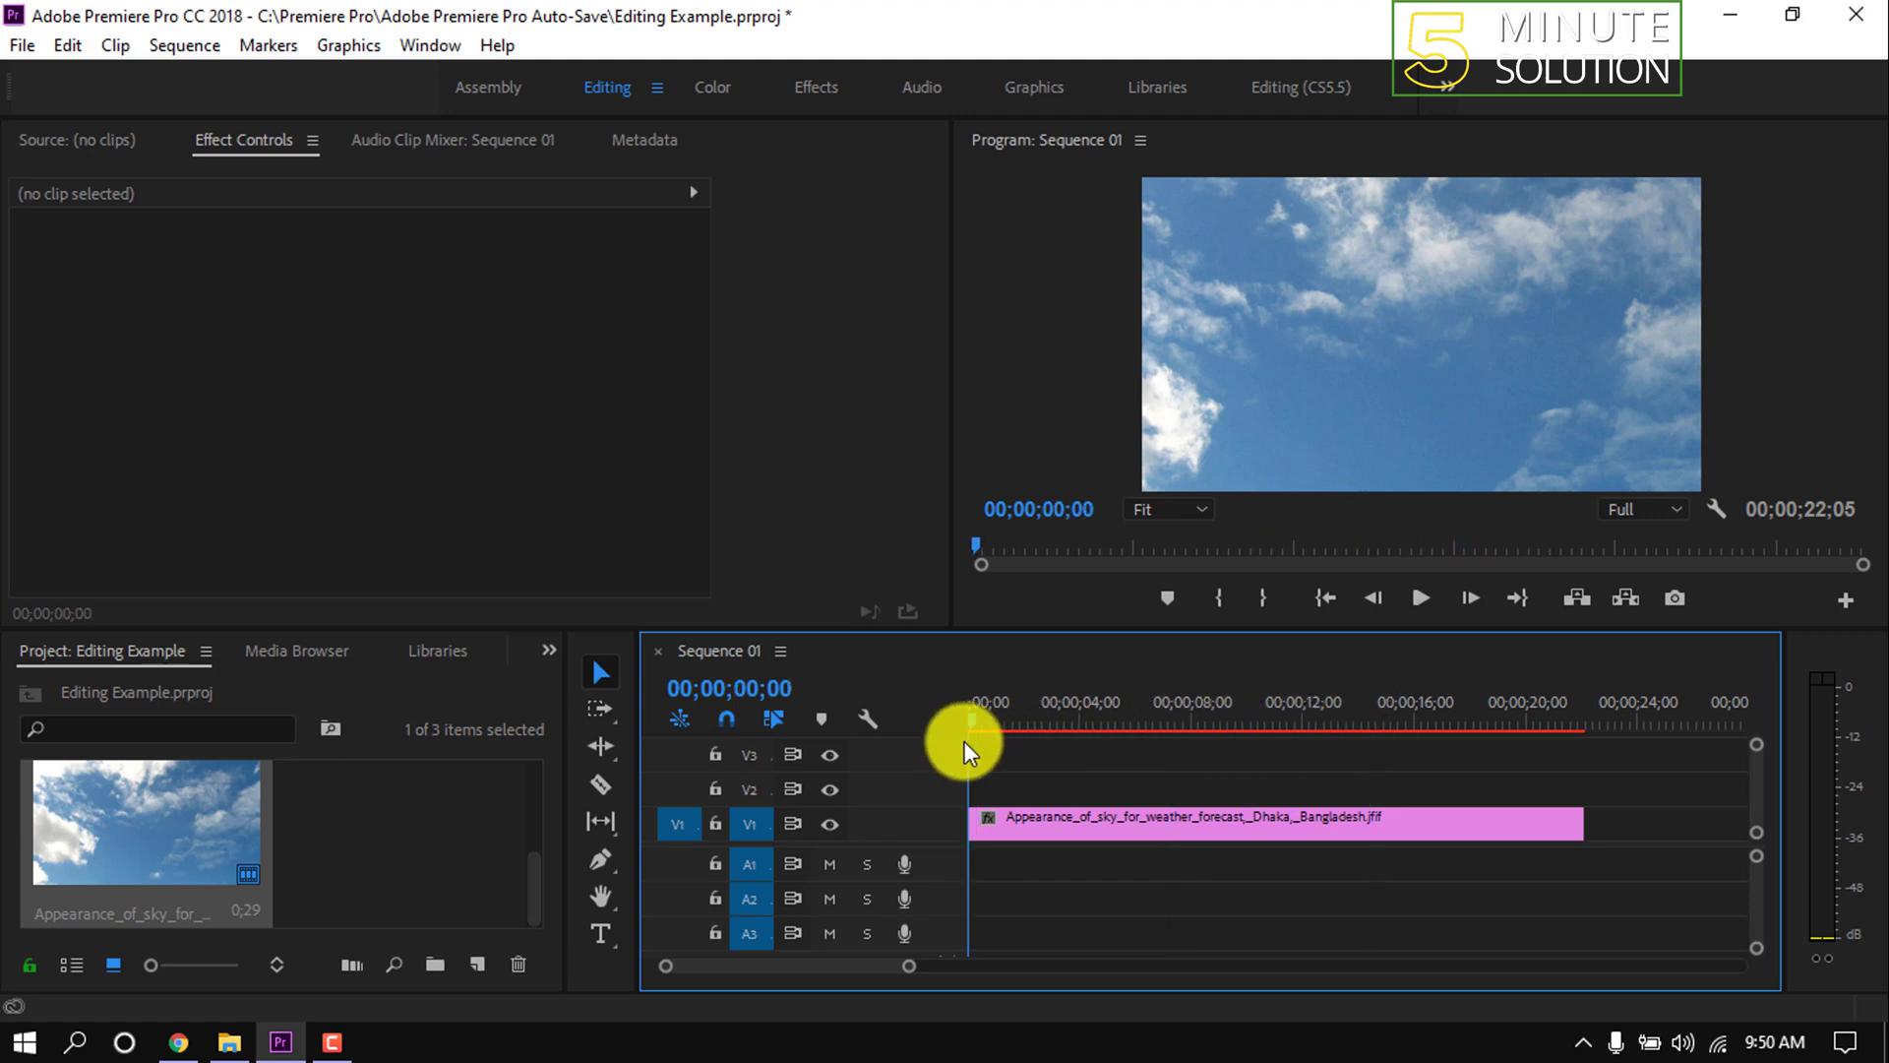
scroll(324, 840, down, 2)
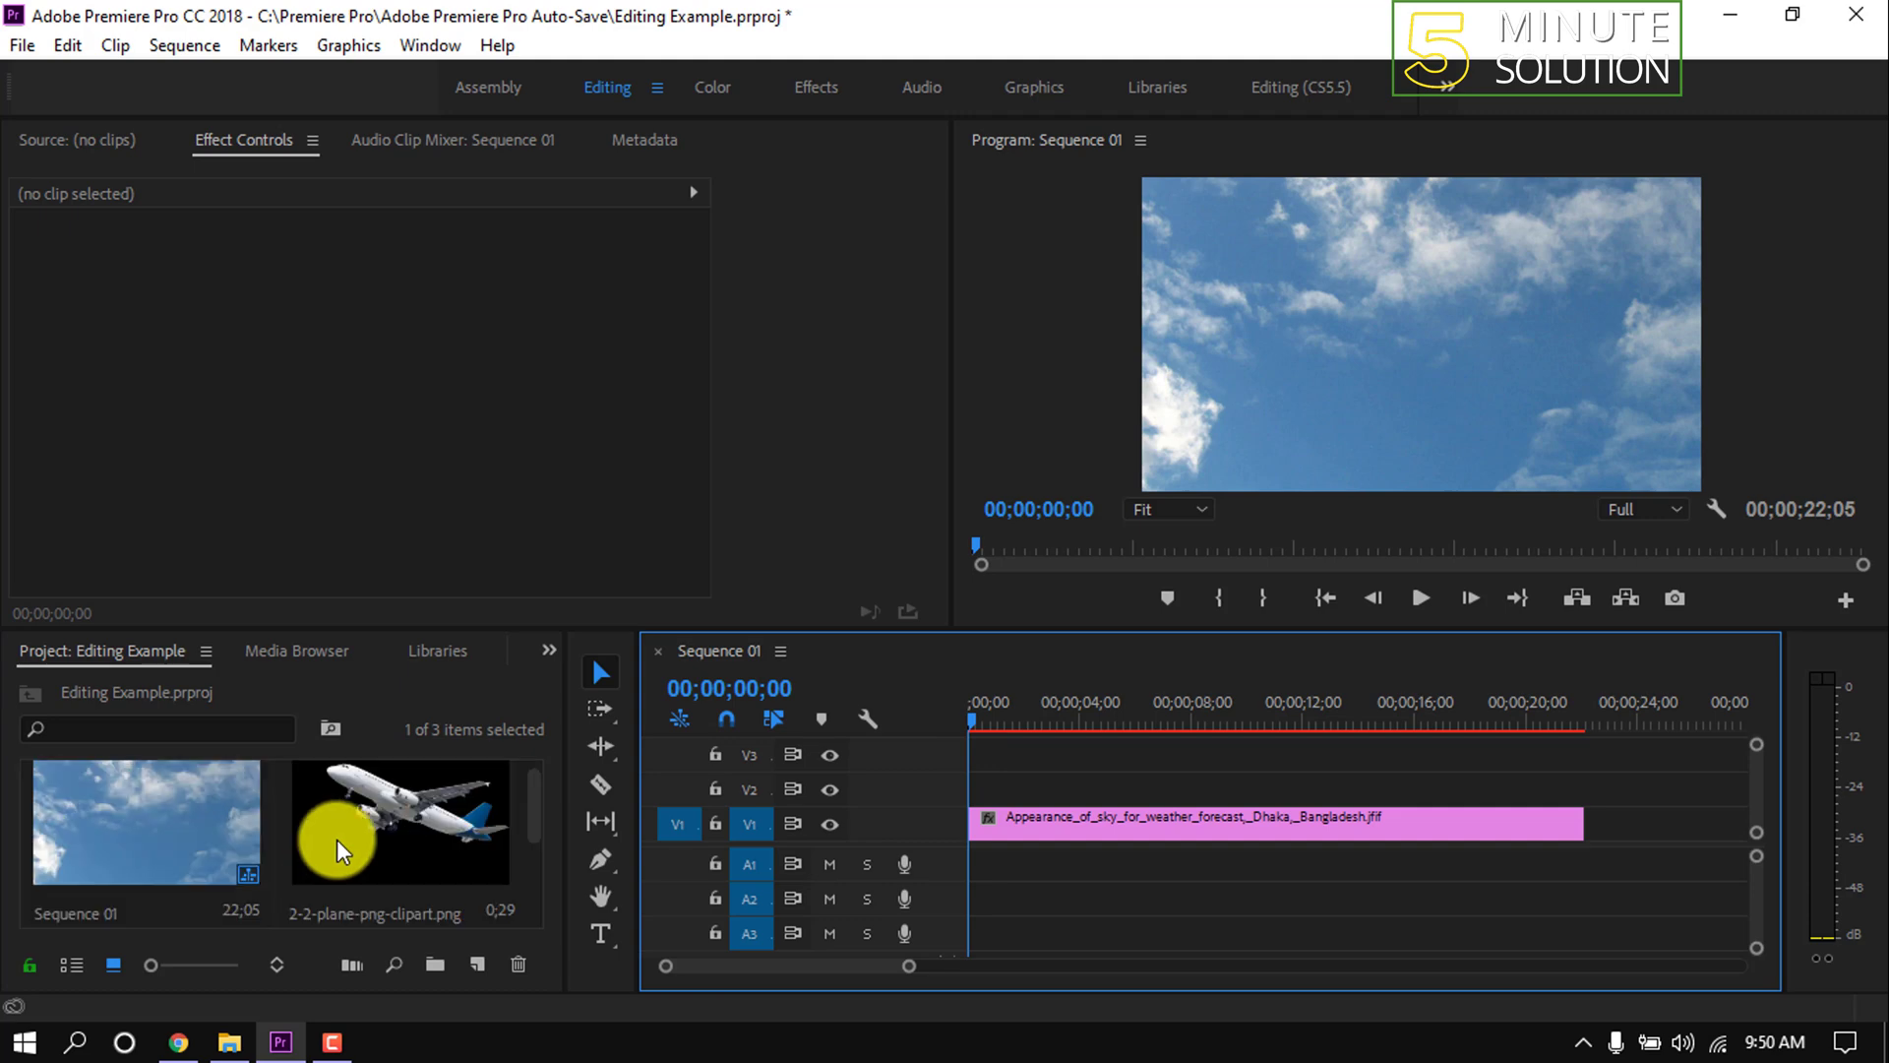
Place the plane PNG on V2 at lower right, stretched to the sky clip's length
click(395, 808)
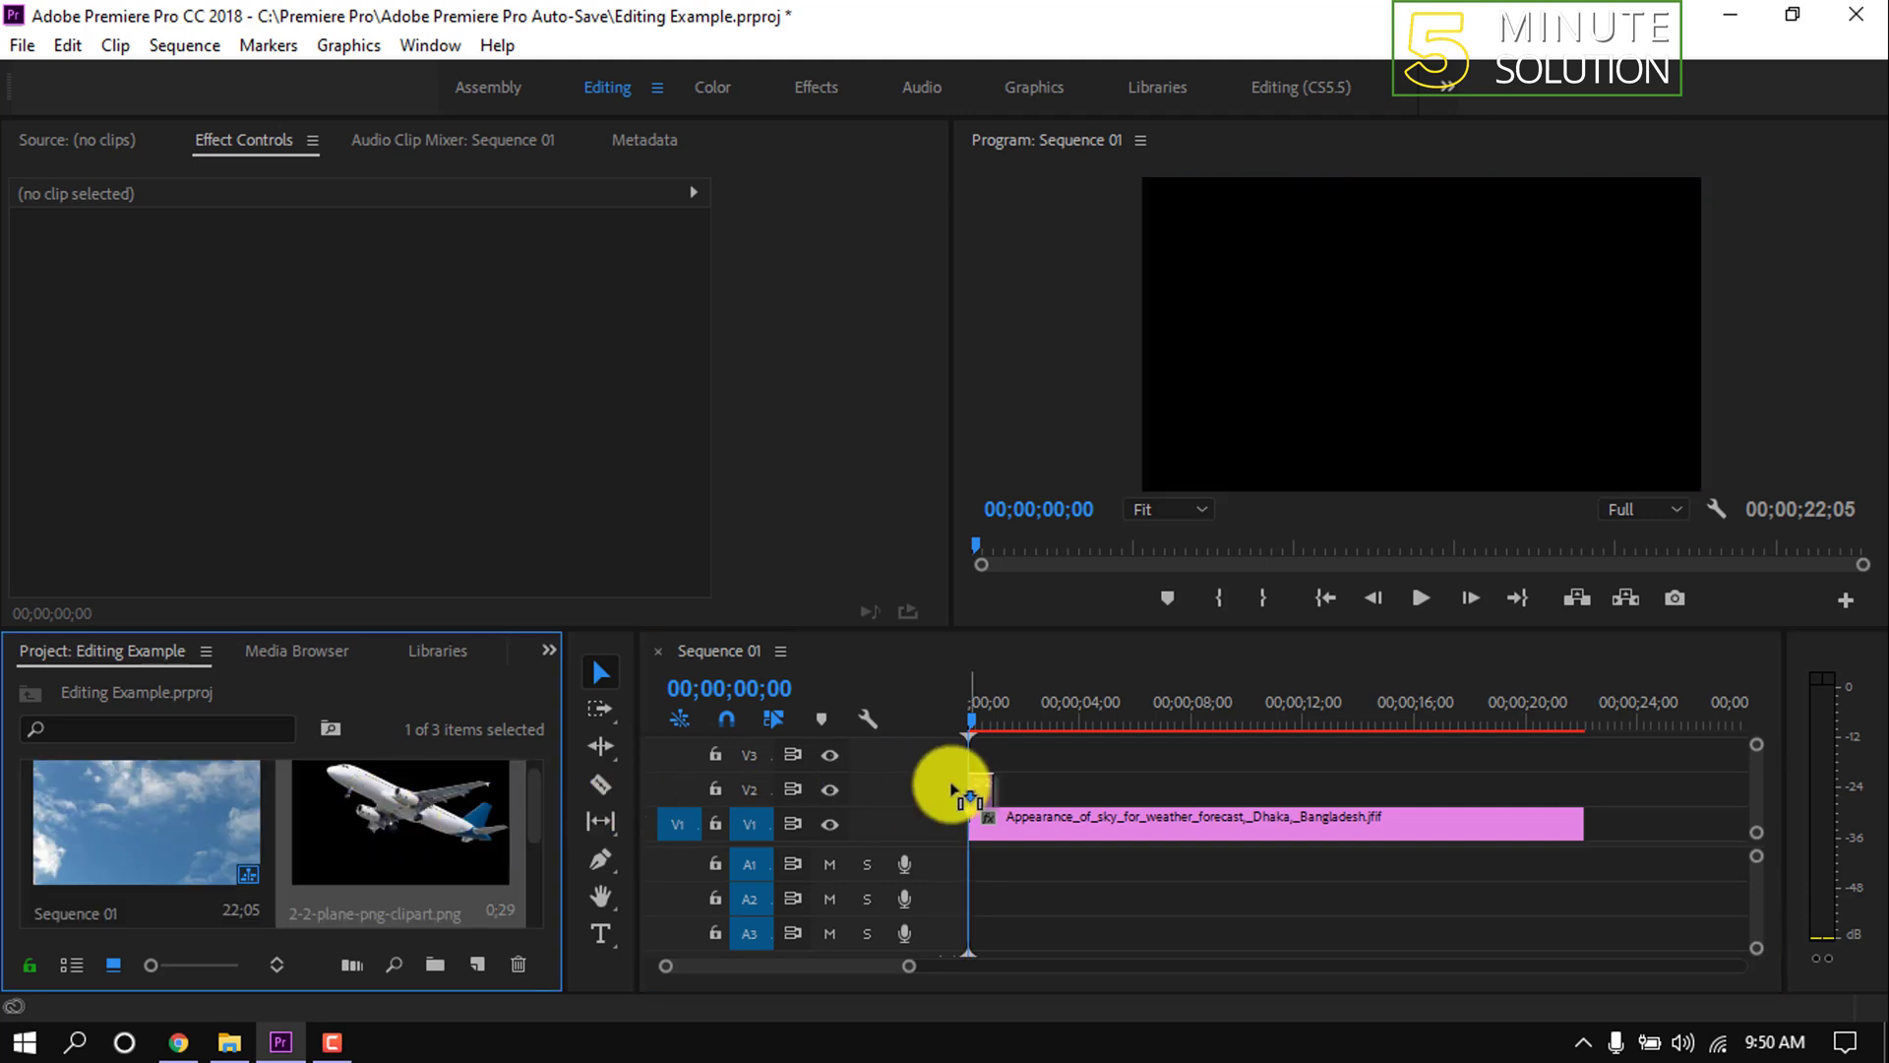
drag(379, 807, 982, 776)
click(1329, 273)
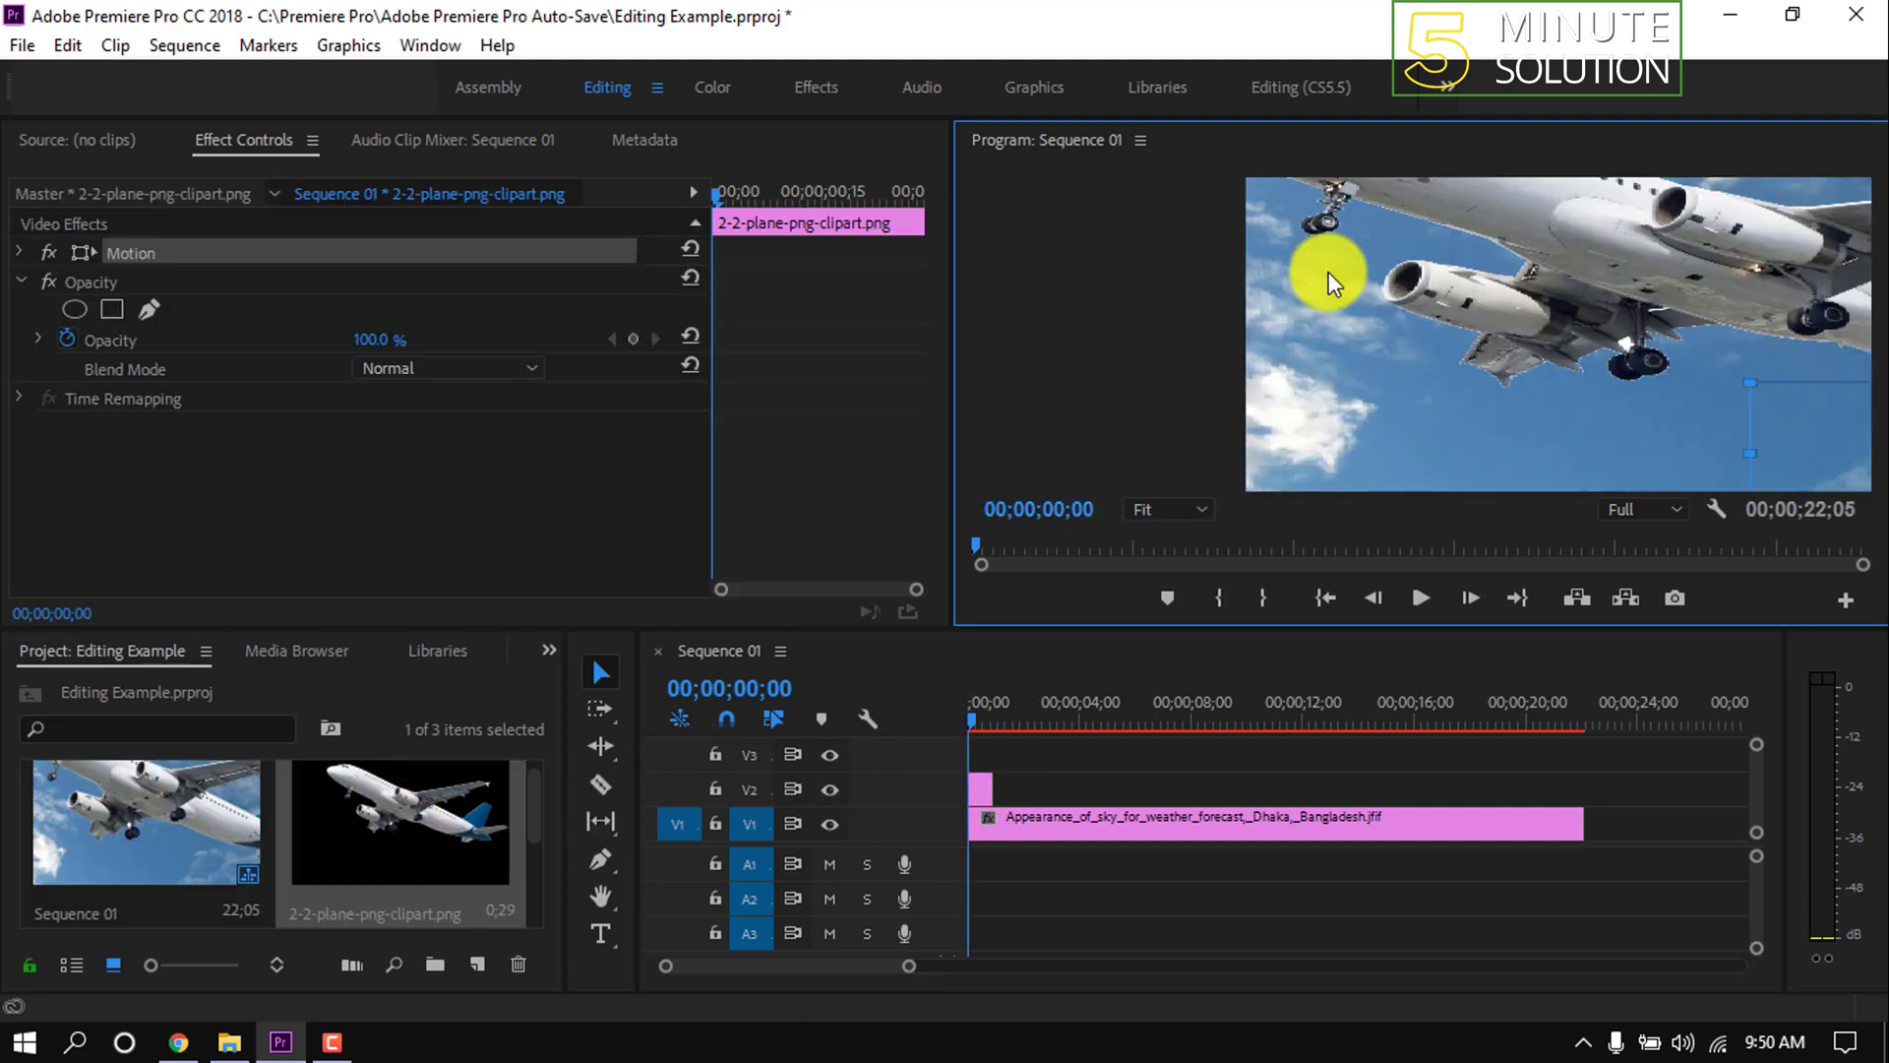
mouse_move(1330, 271)
mouse_down()
mouse_move(1009, 190)
mouse_move(1421, 407)
mouse_move(1354, 384)
mouse_up()
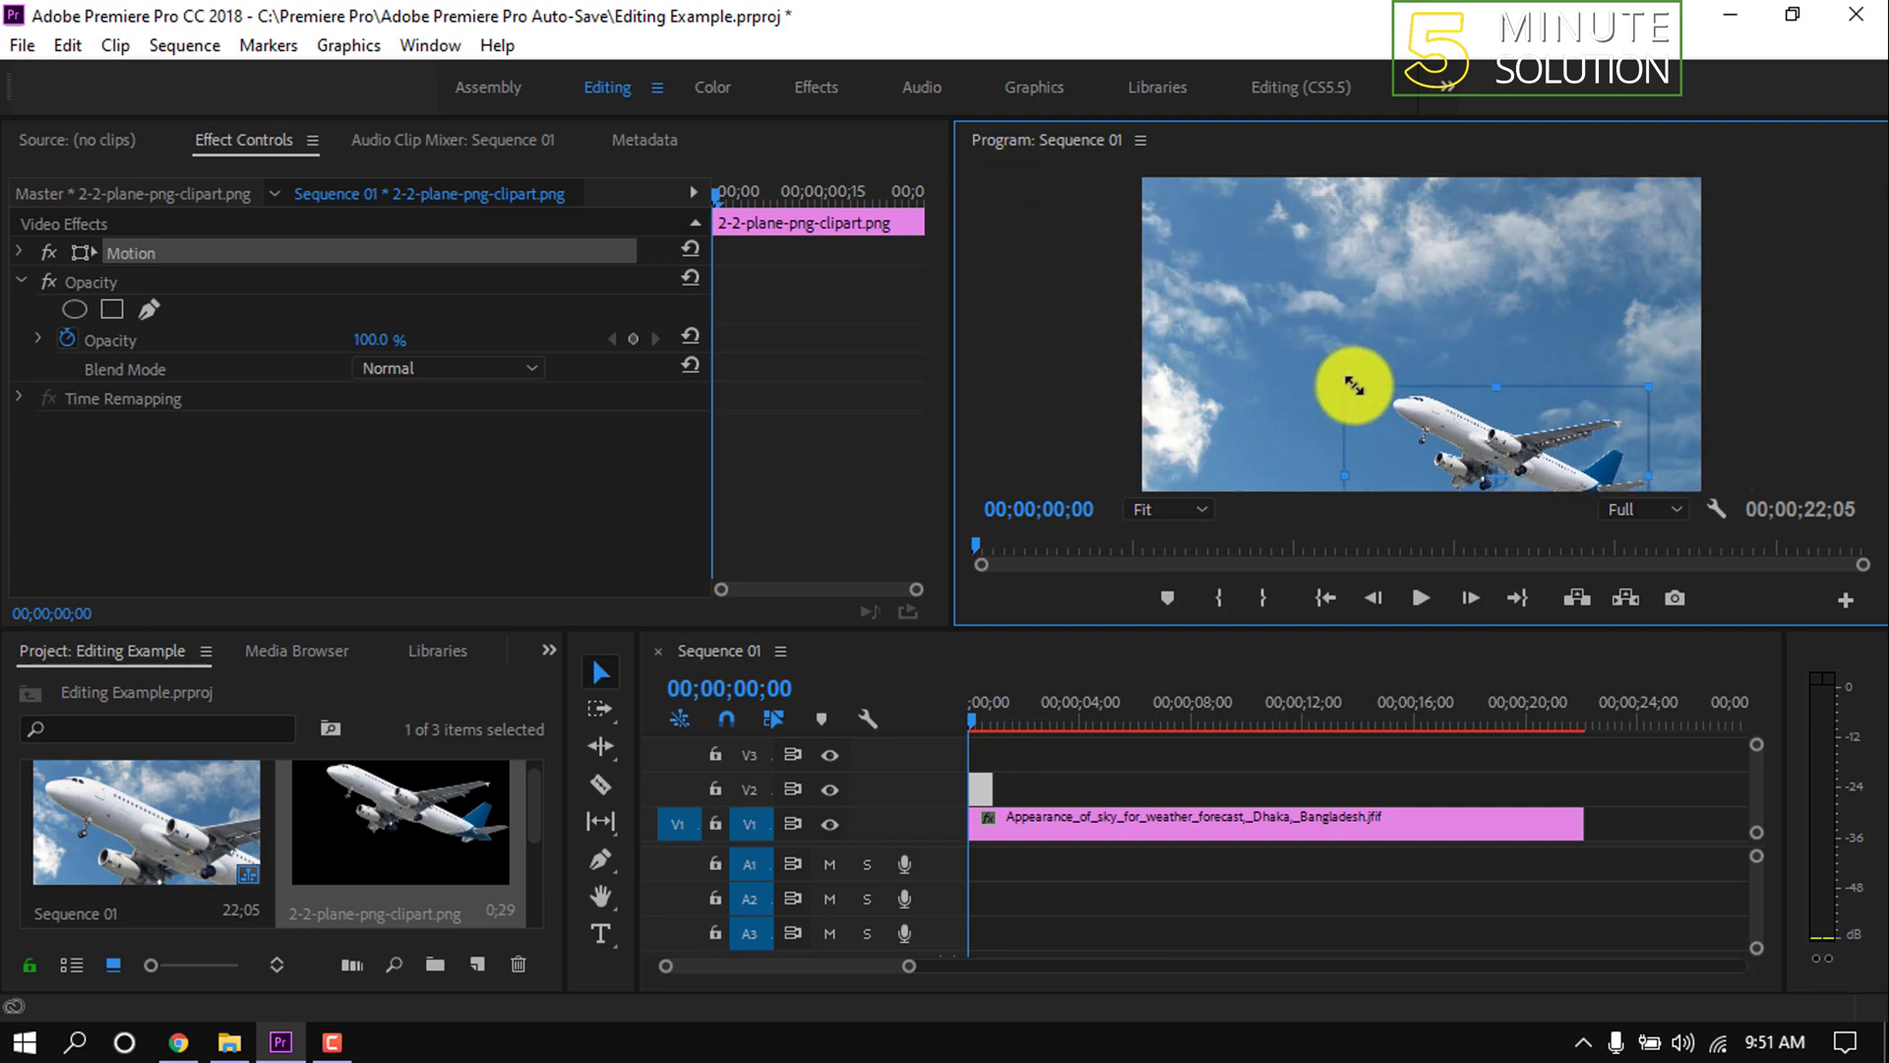
mouse_move(1561, 454)
mouse_down()
mouse_move(1591, 399)
mouse_move(1600, 419)
mouse_up()
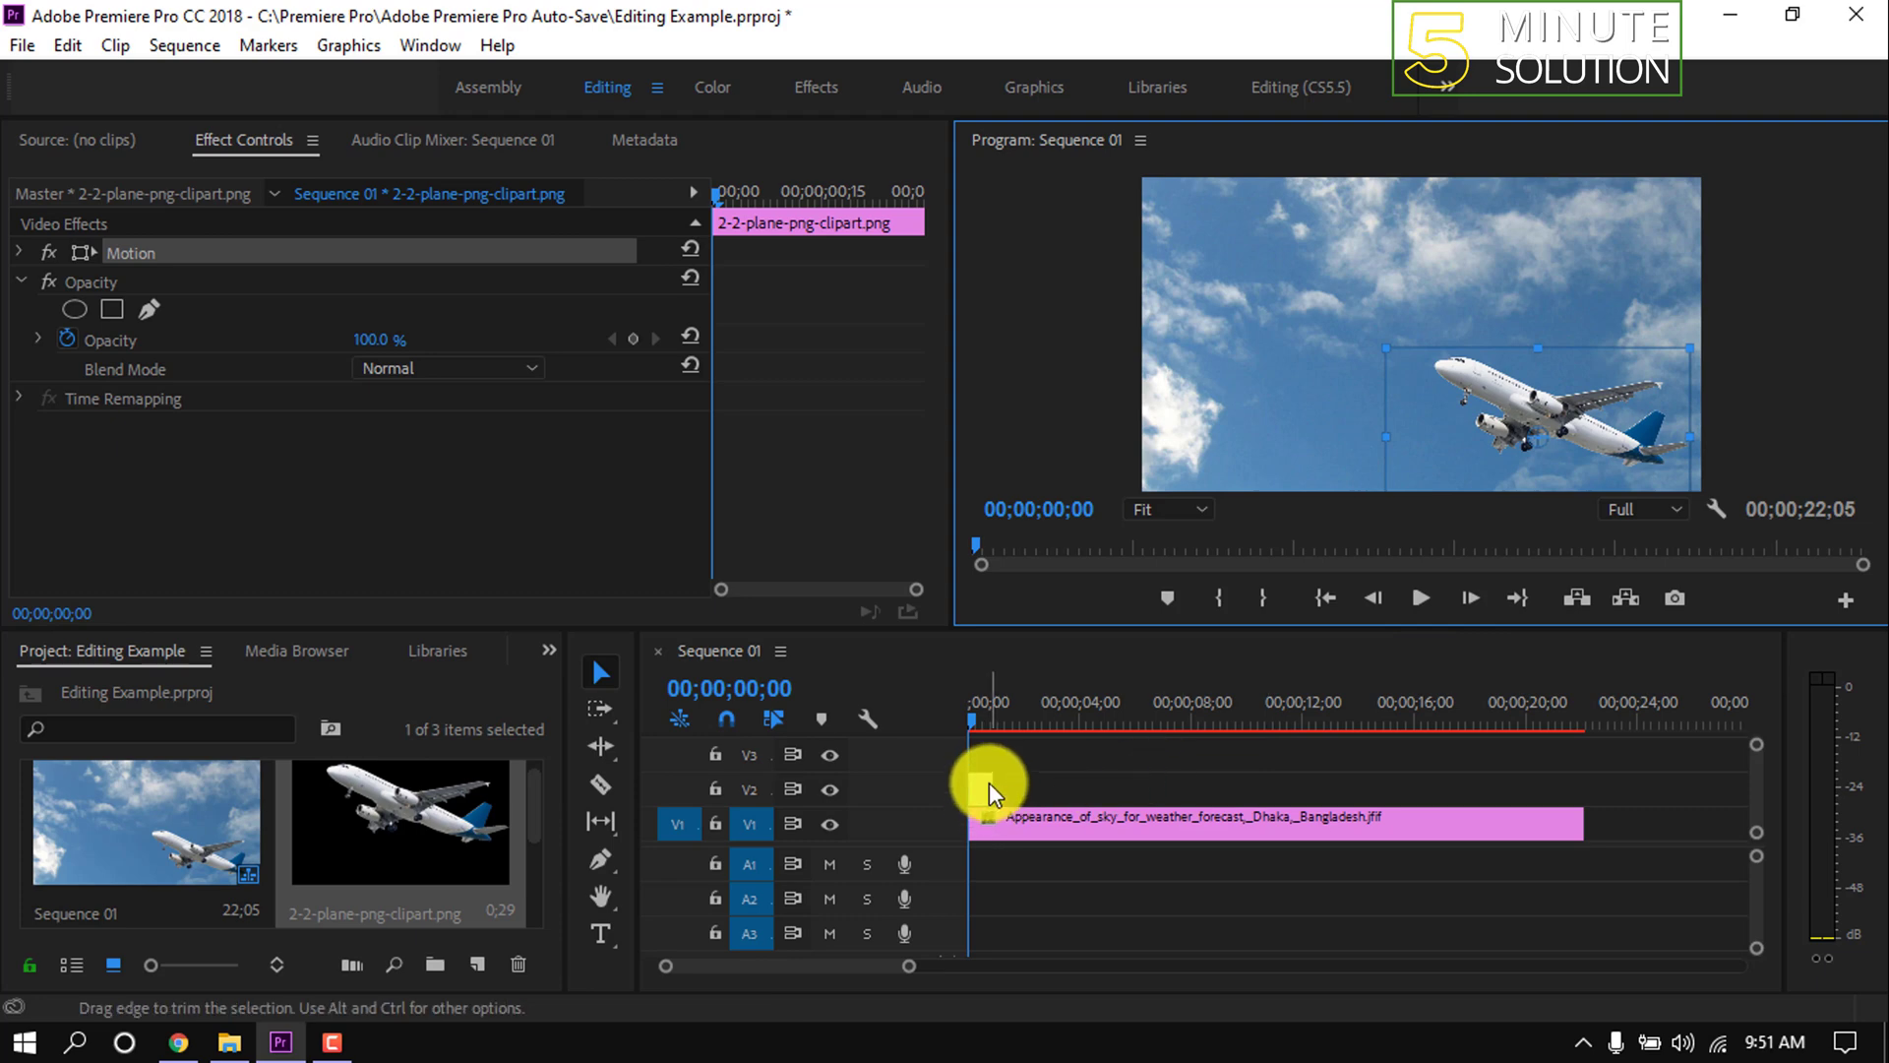
drag(997, 790, 1588, 780)
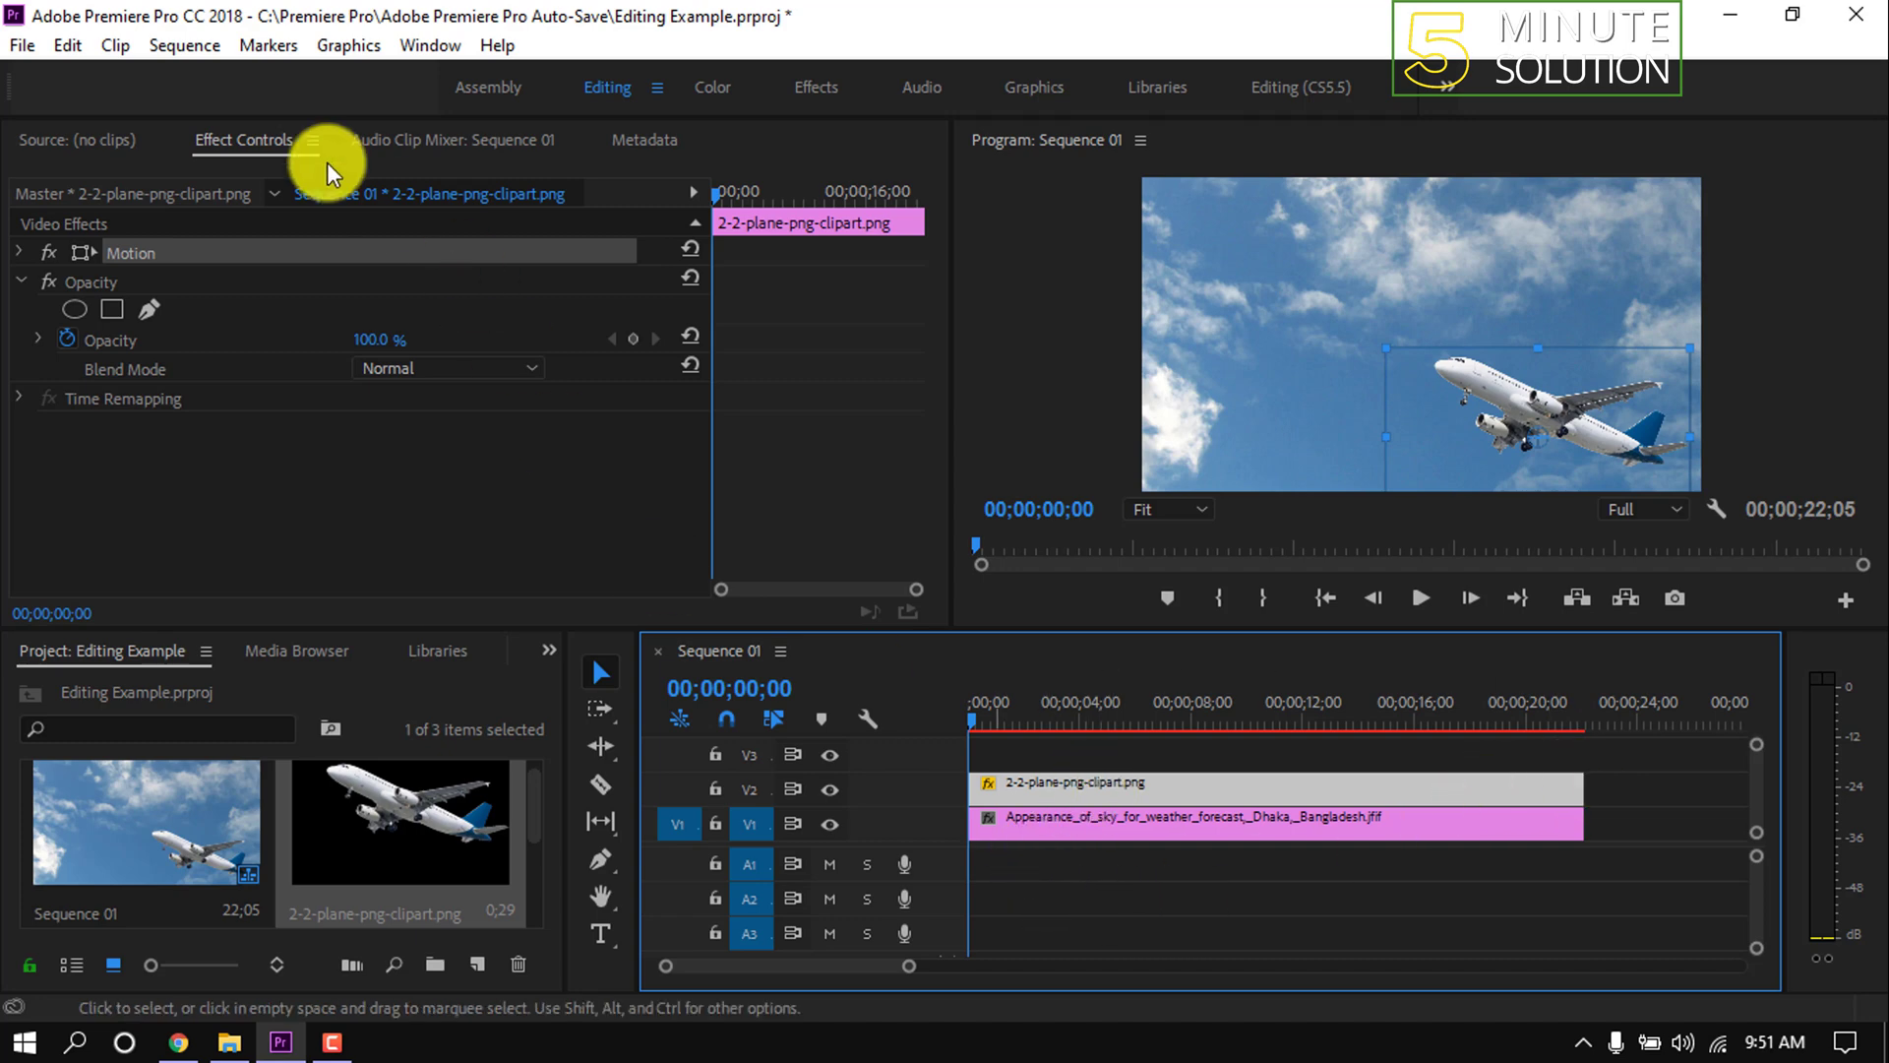
Expand the plane's Motion effect and enable Position keyframing at the clip start
click(240, 525)
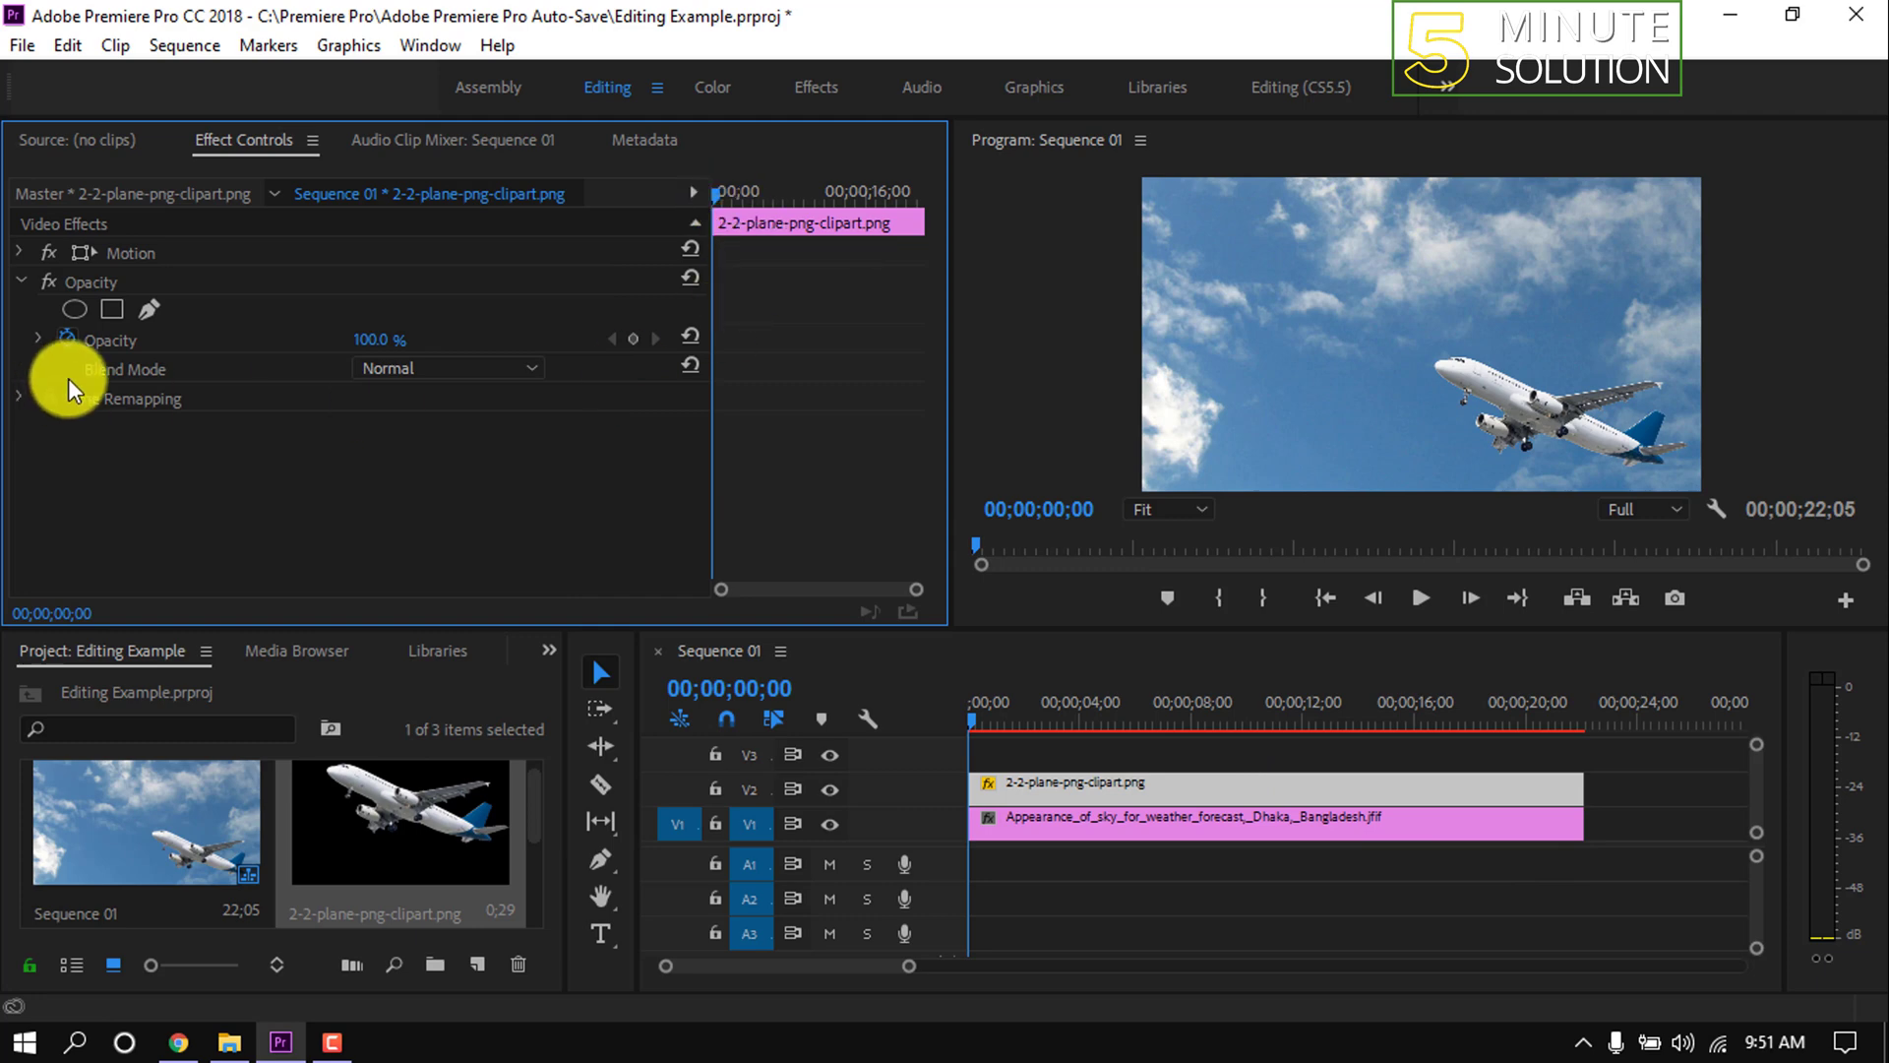
click(19, 252)
click(25, 253)
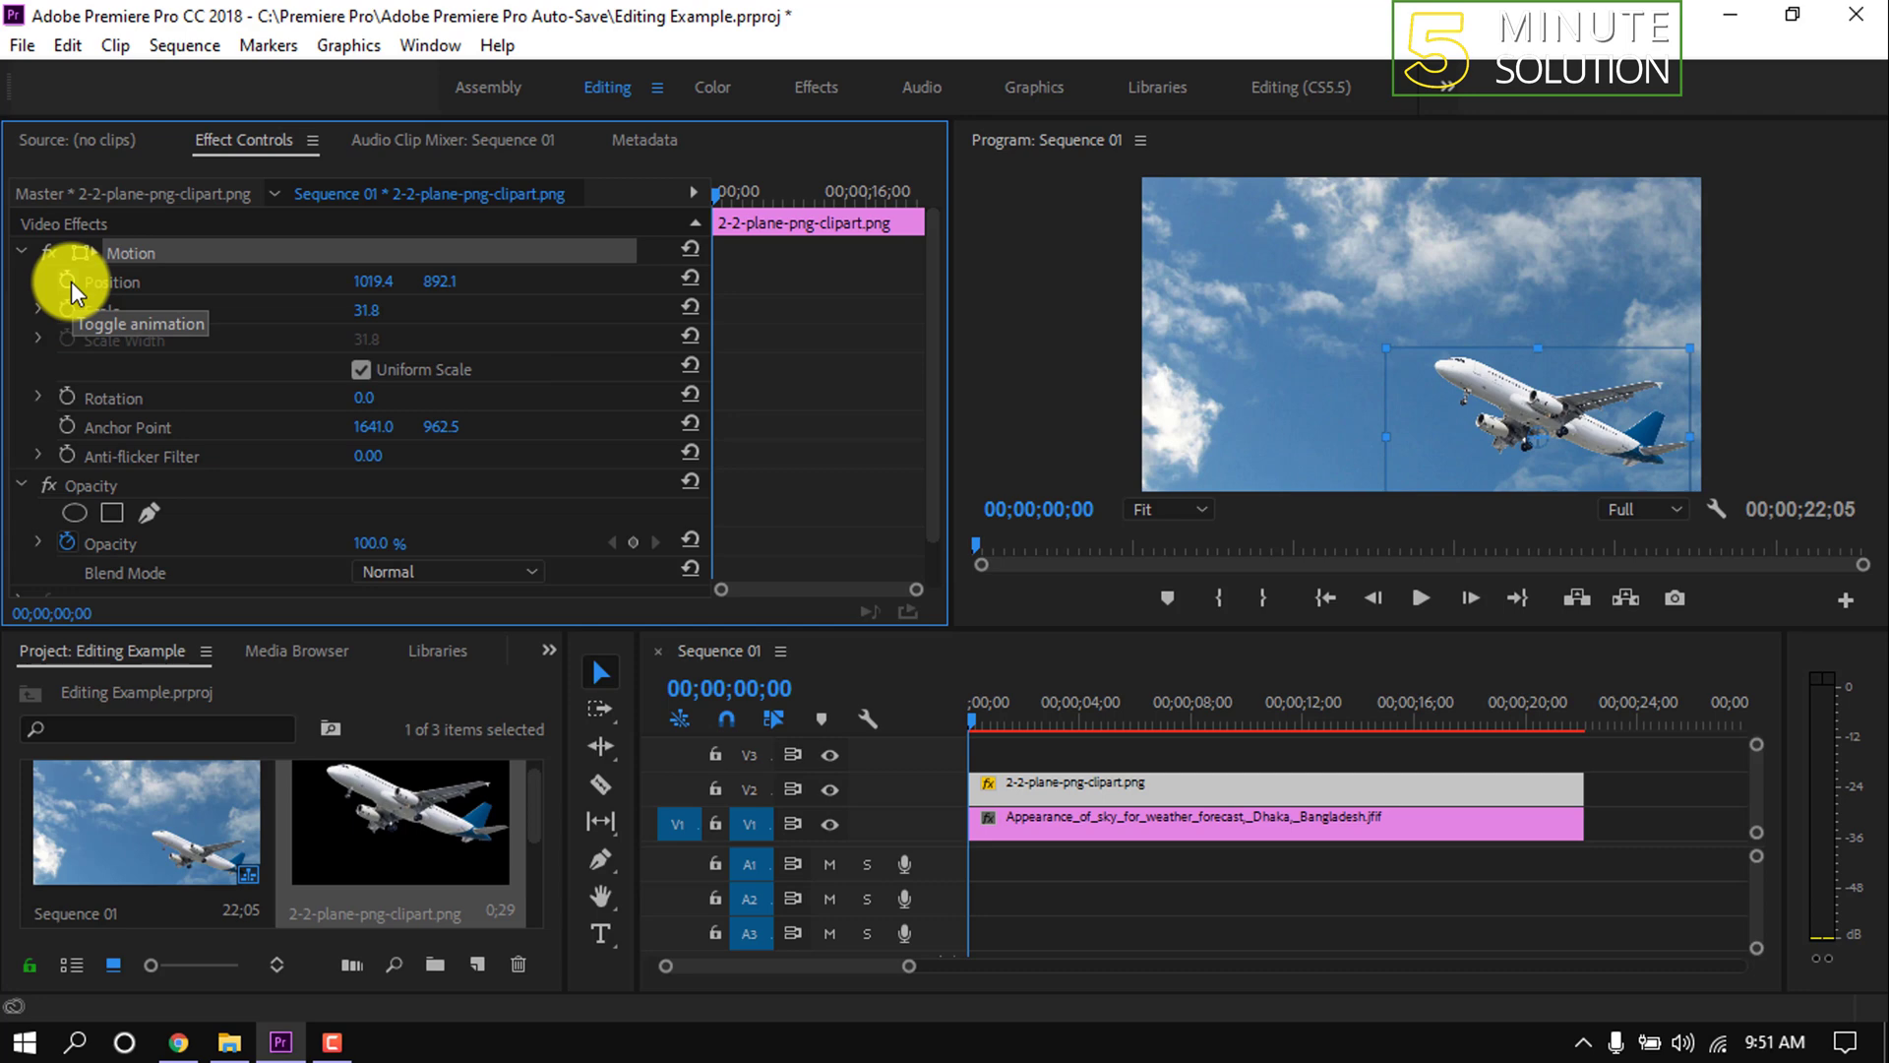
click(71, 282)
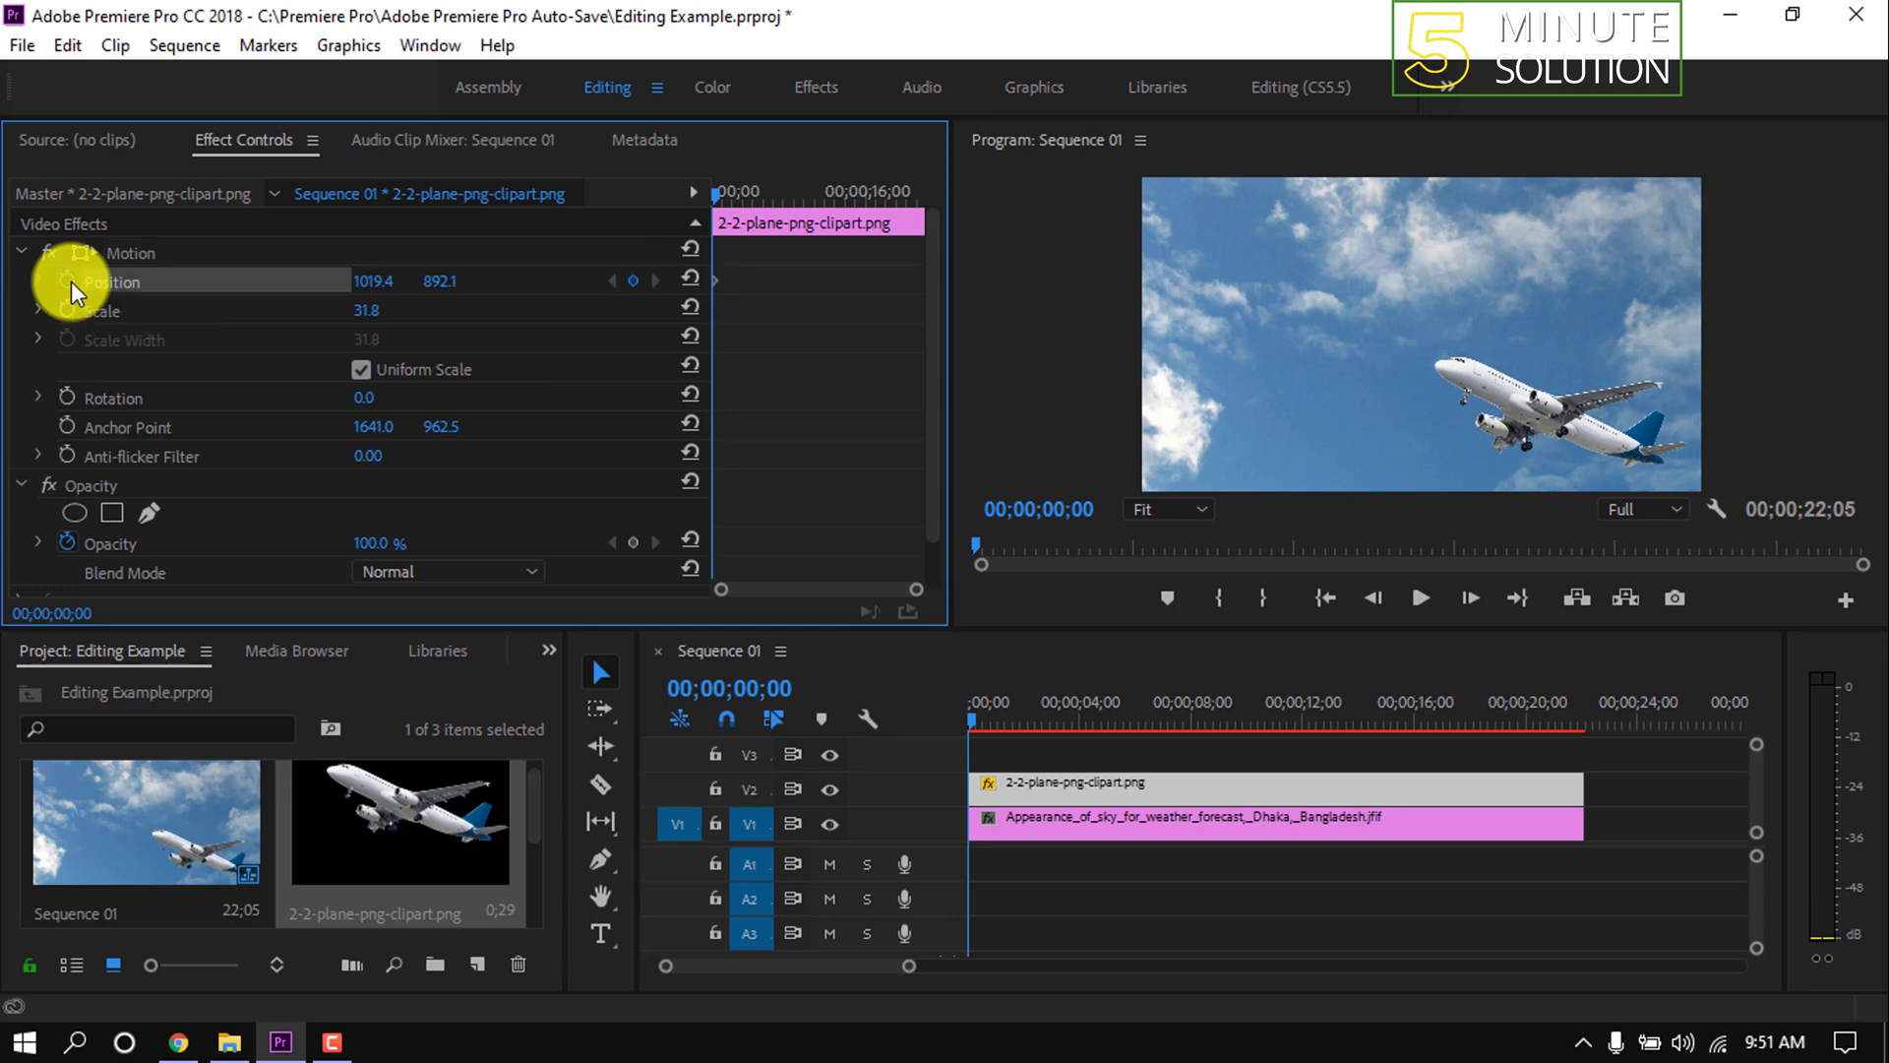
Keyframe the plane moving left at a later time, then further up-left
drag(715, 192, 769, 211)
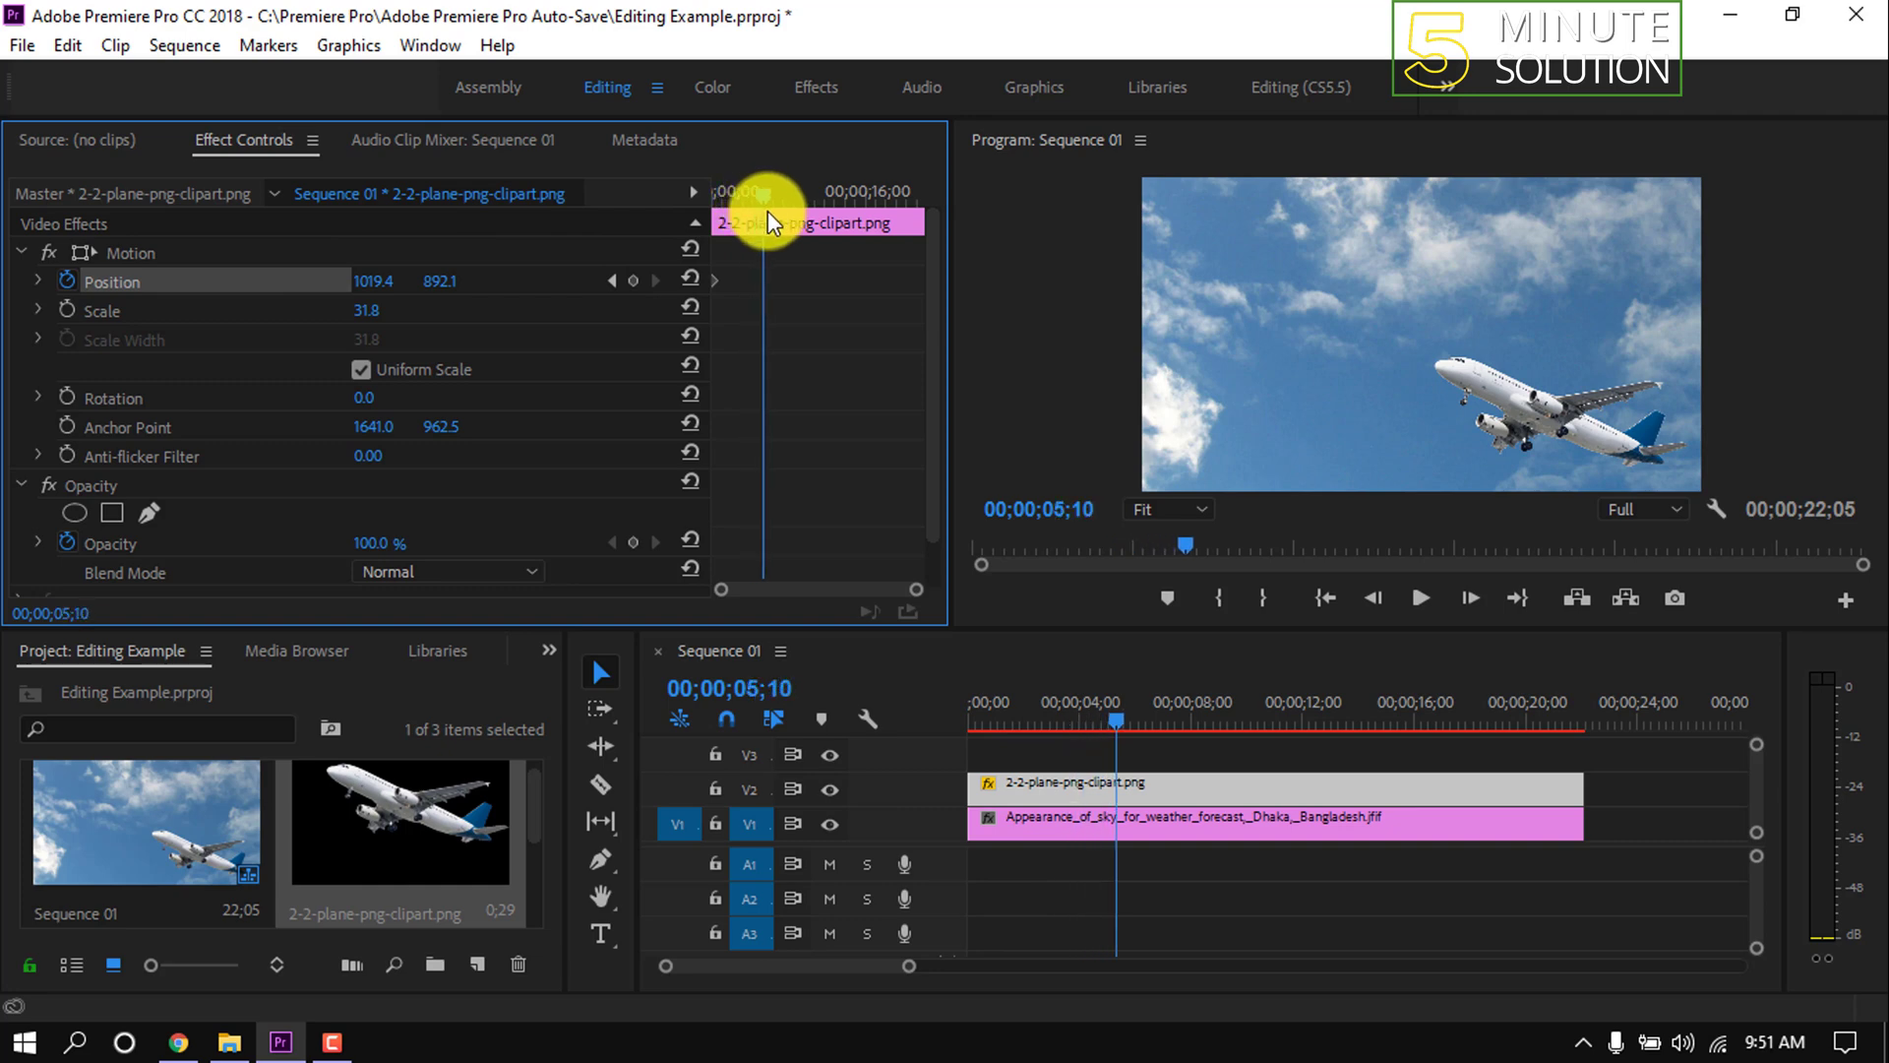
drag(1493, 390, 1369, 344)
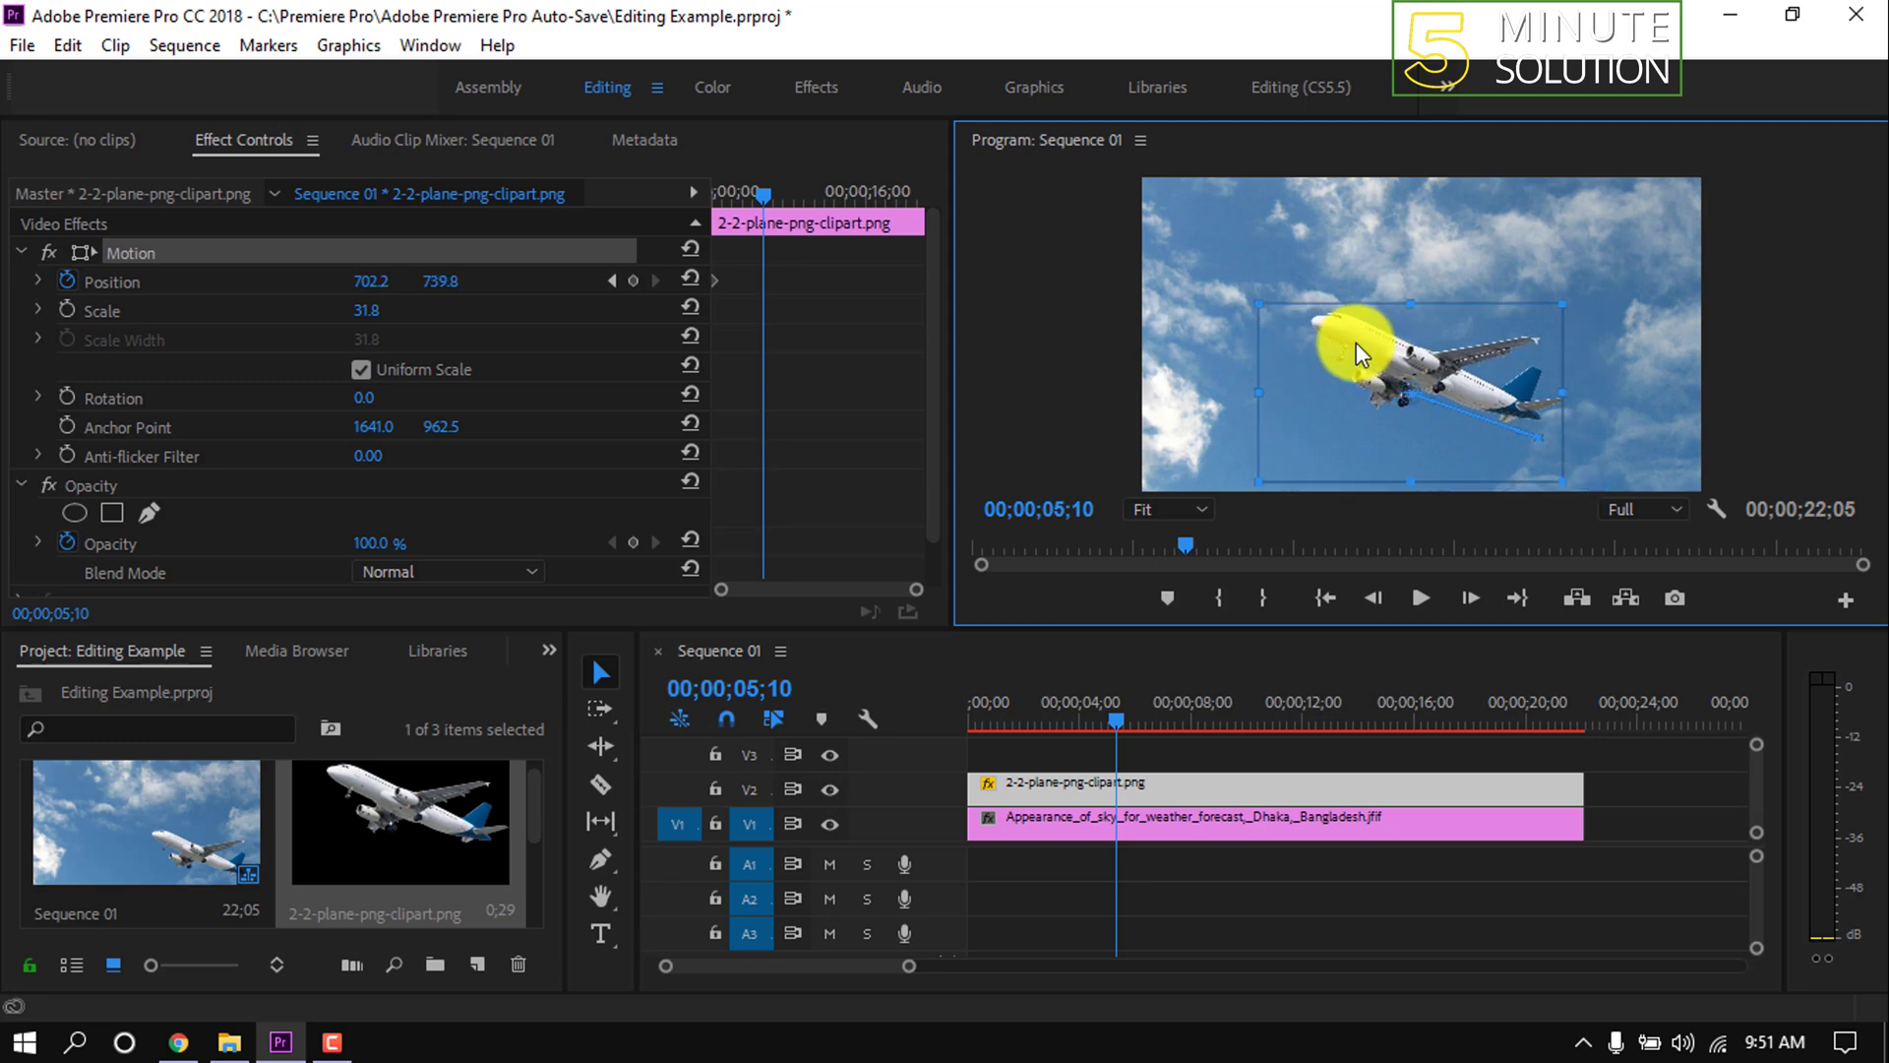
drag(1369, 343, 1309, 340)
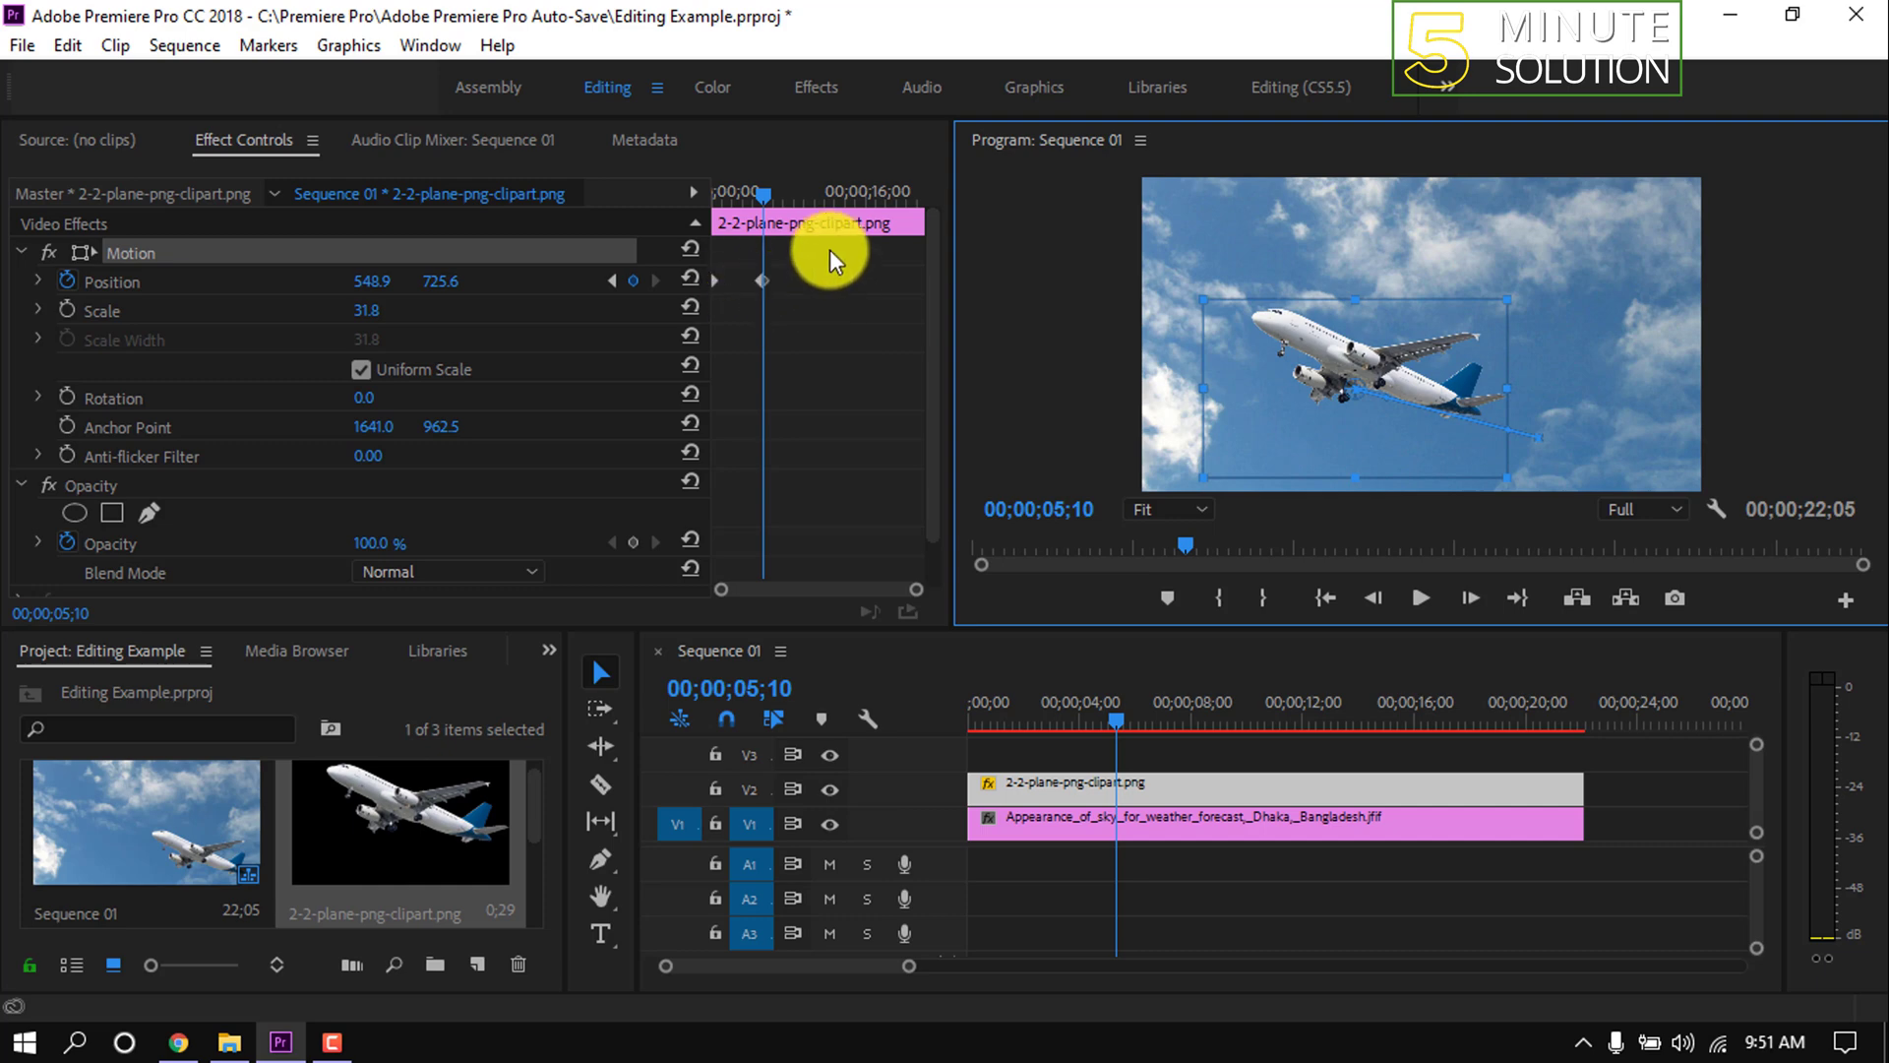
drag(762, 194, 790, 220)
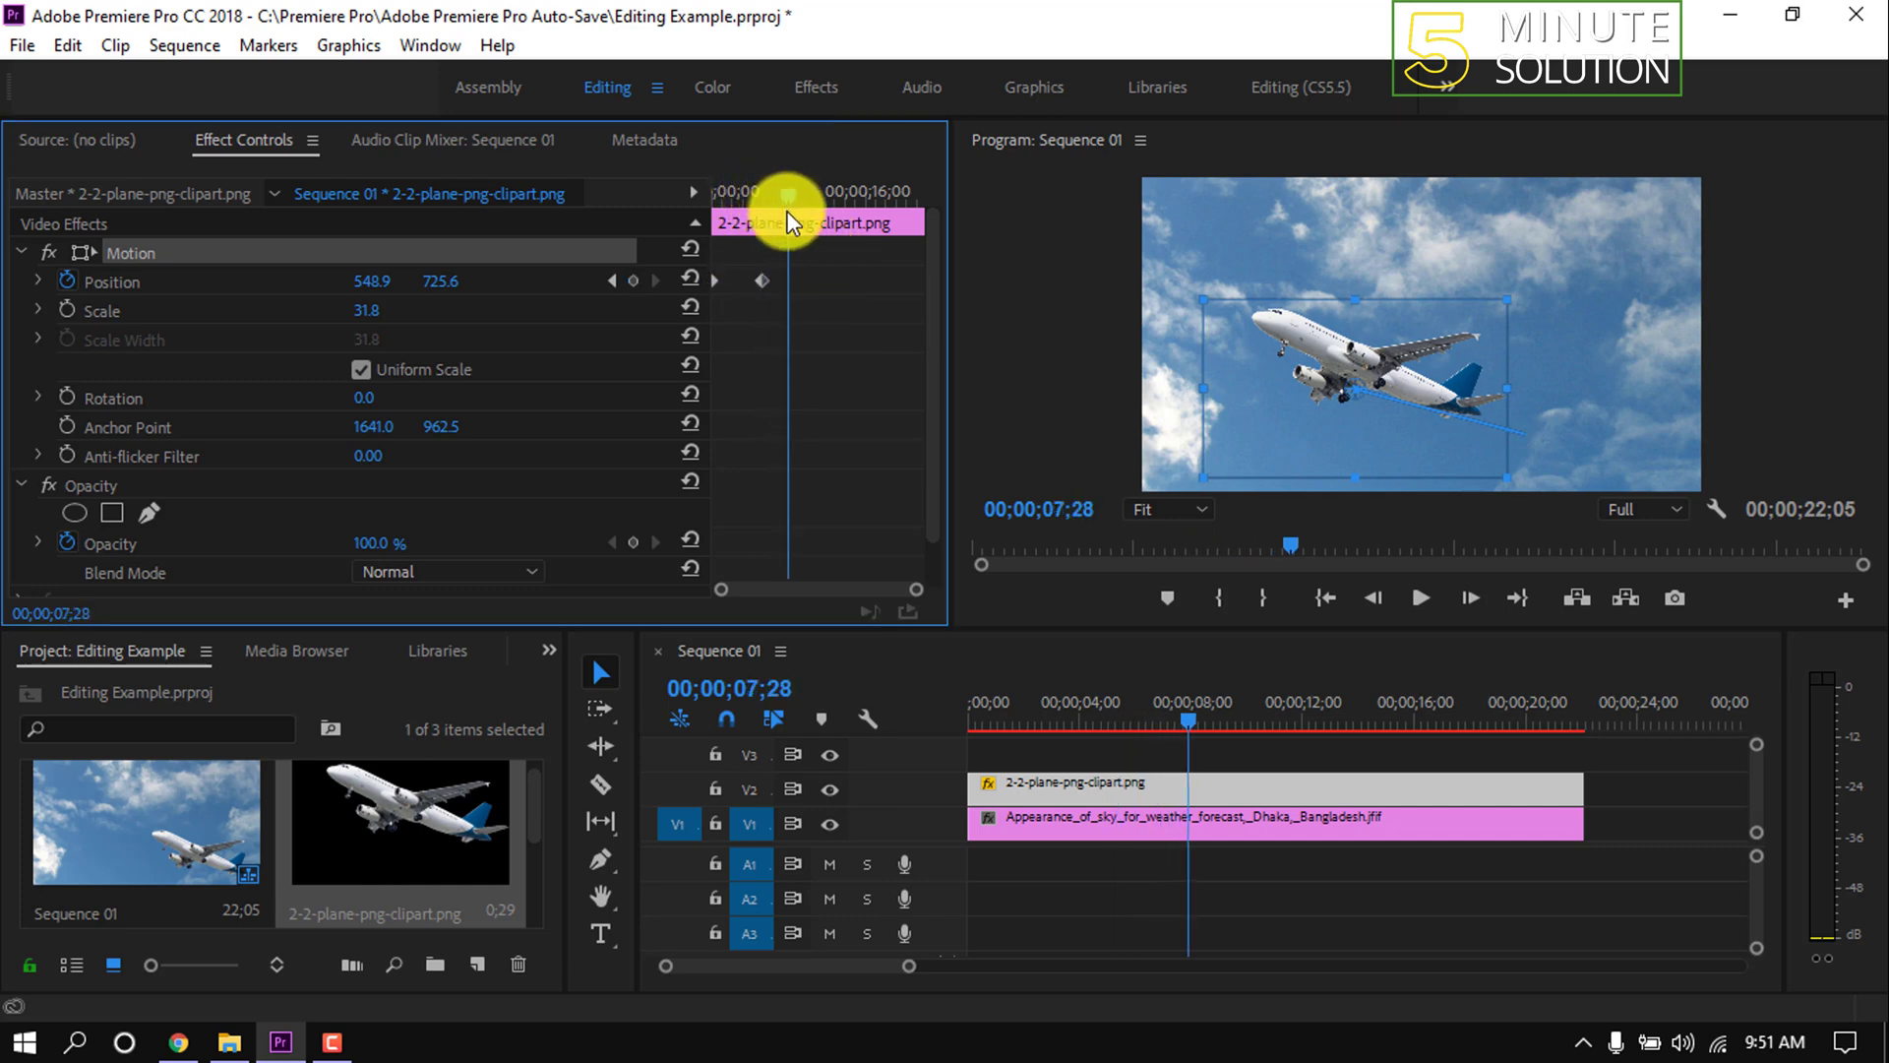
click(633, 279)
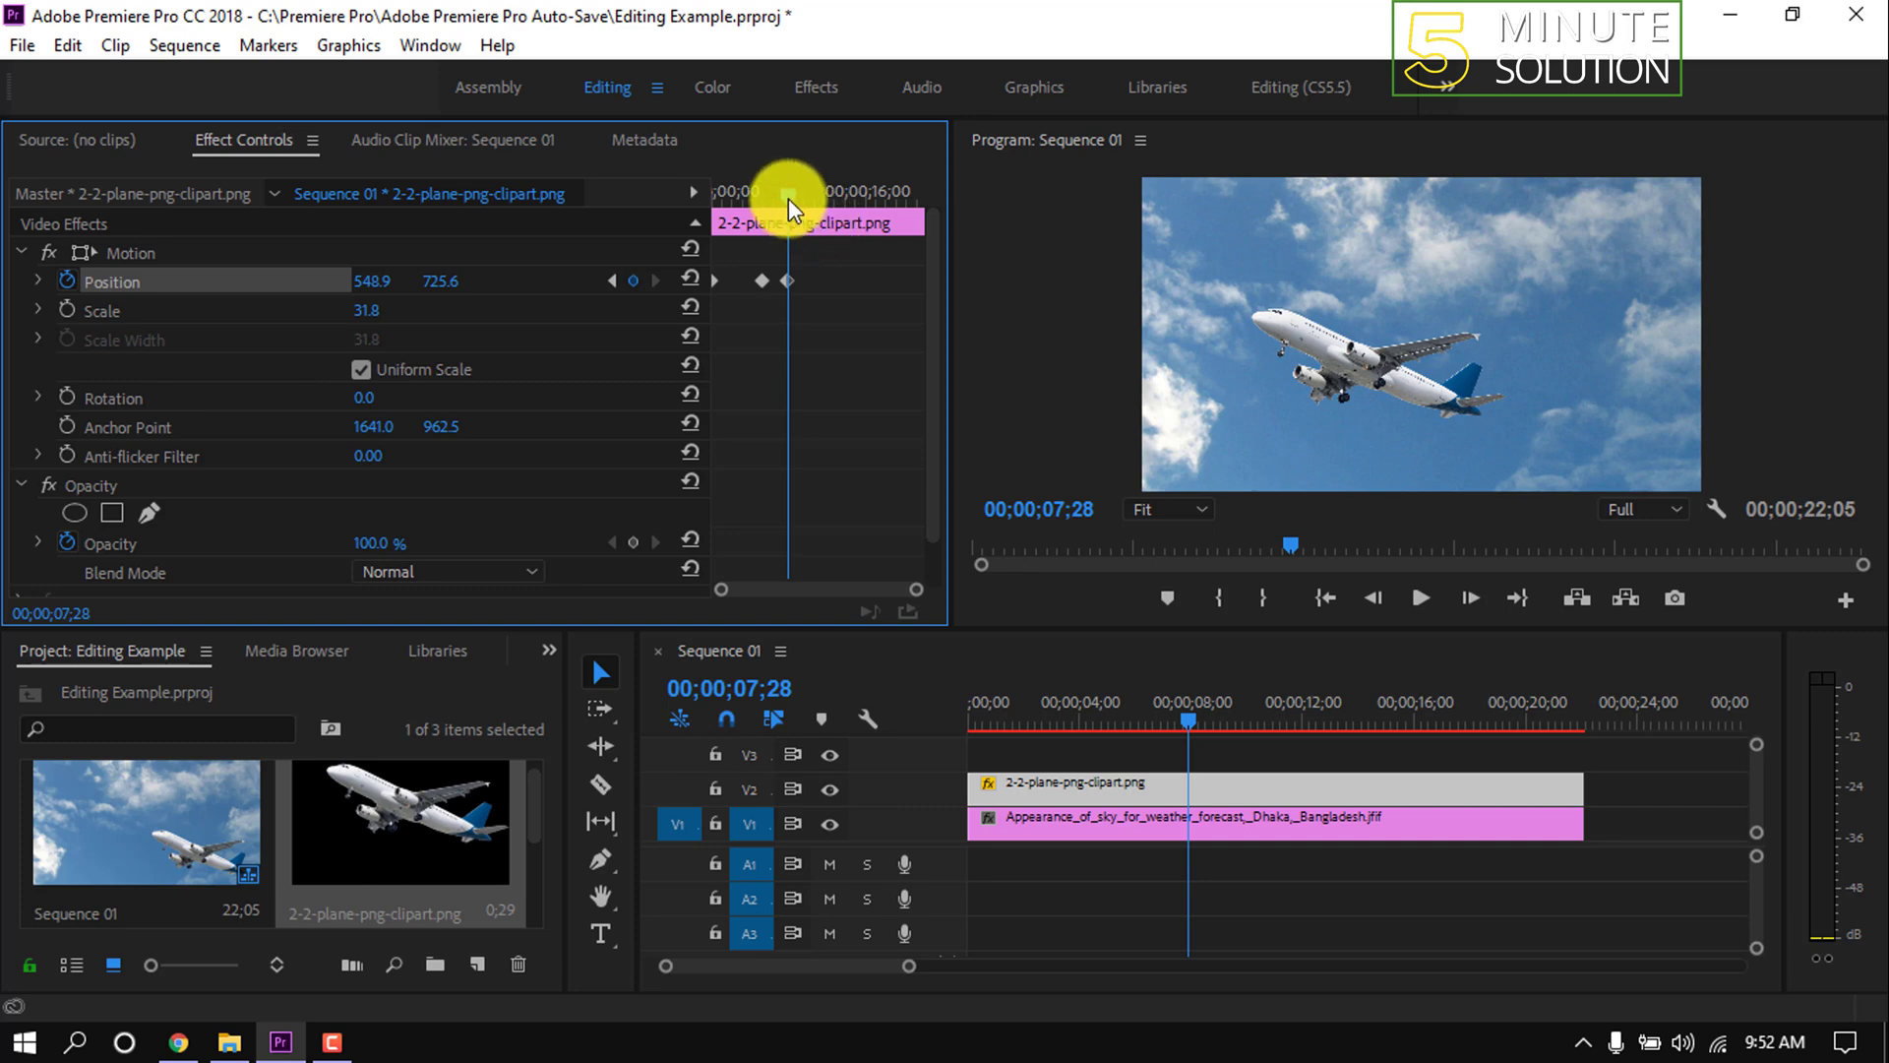
drag(789, 194, 861, 226)
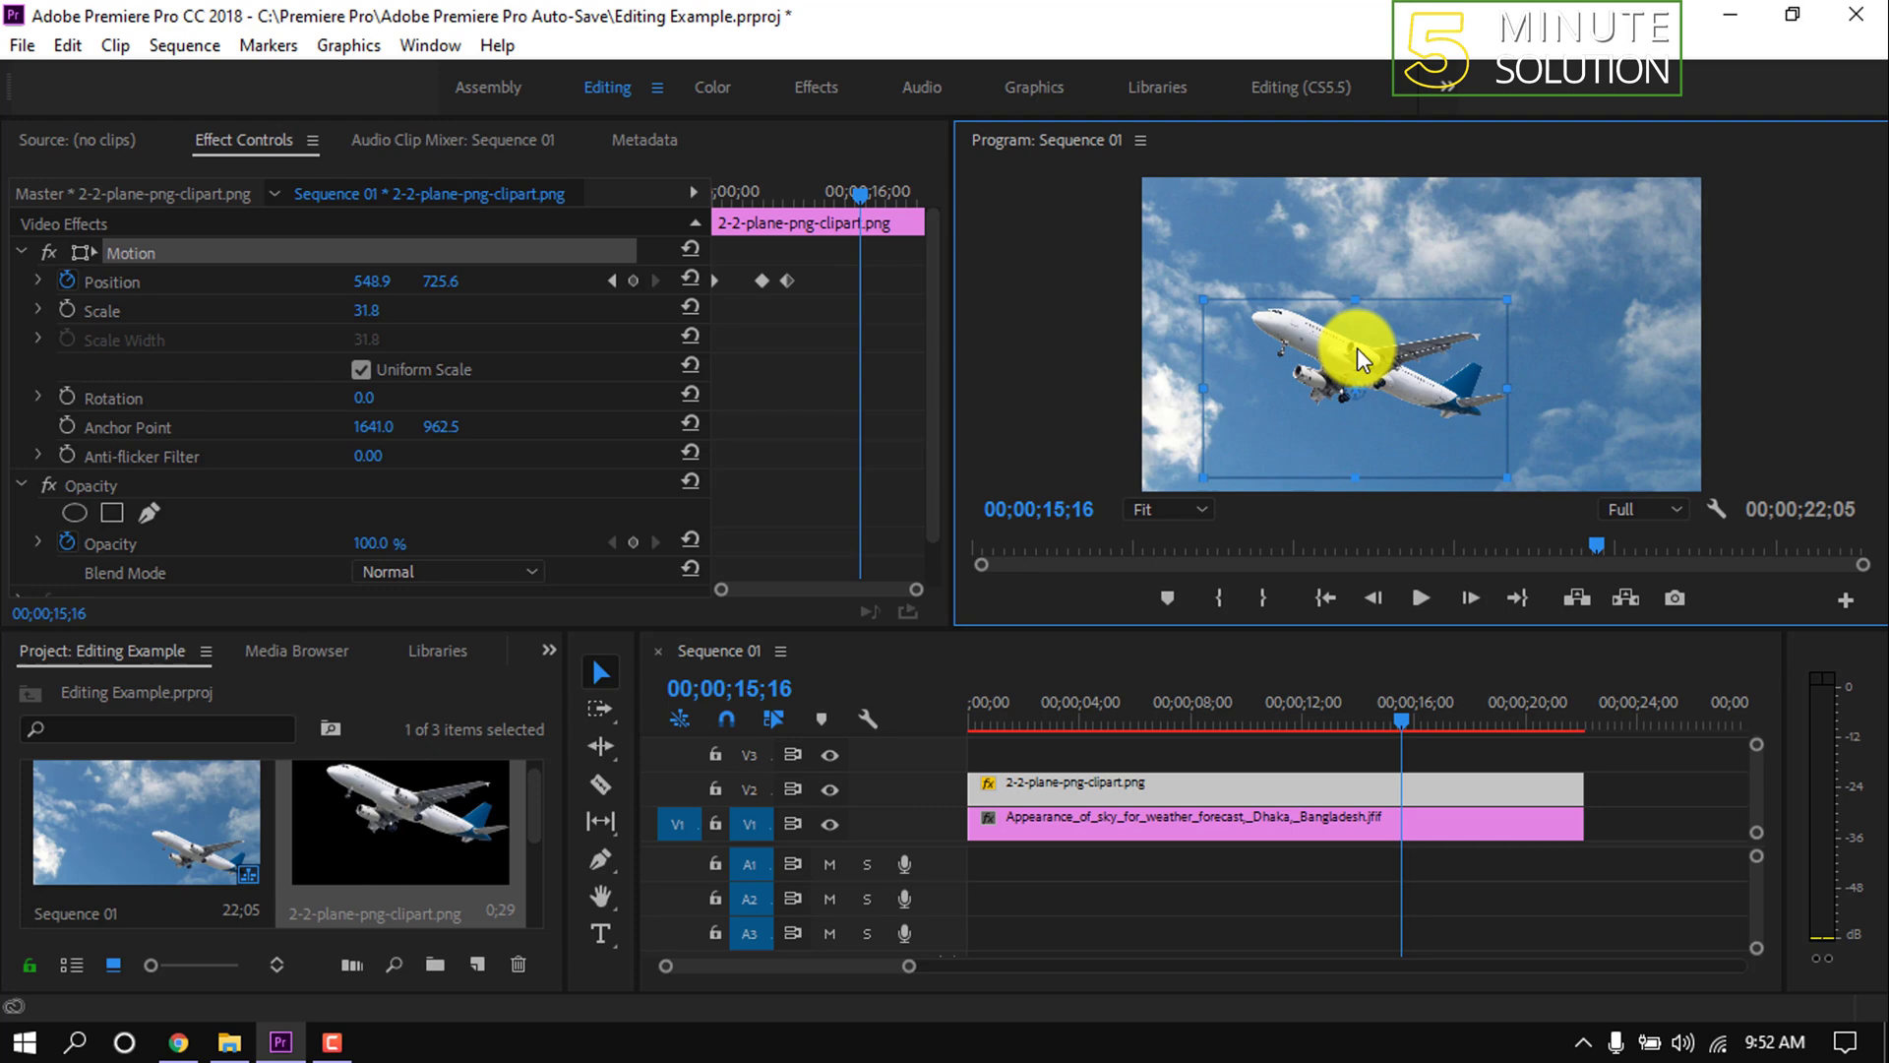
drag(1442, 347, 1255, 236)
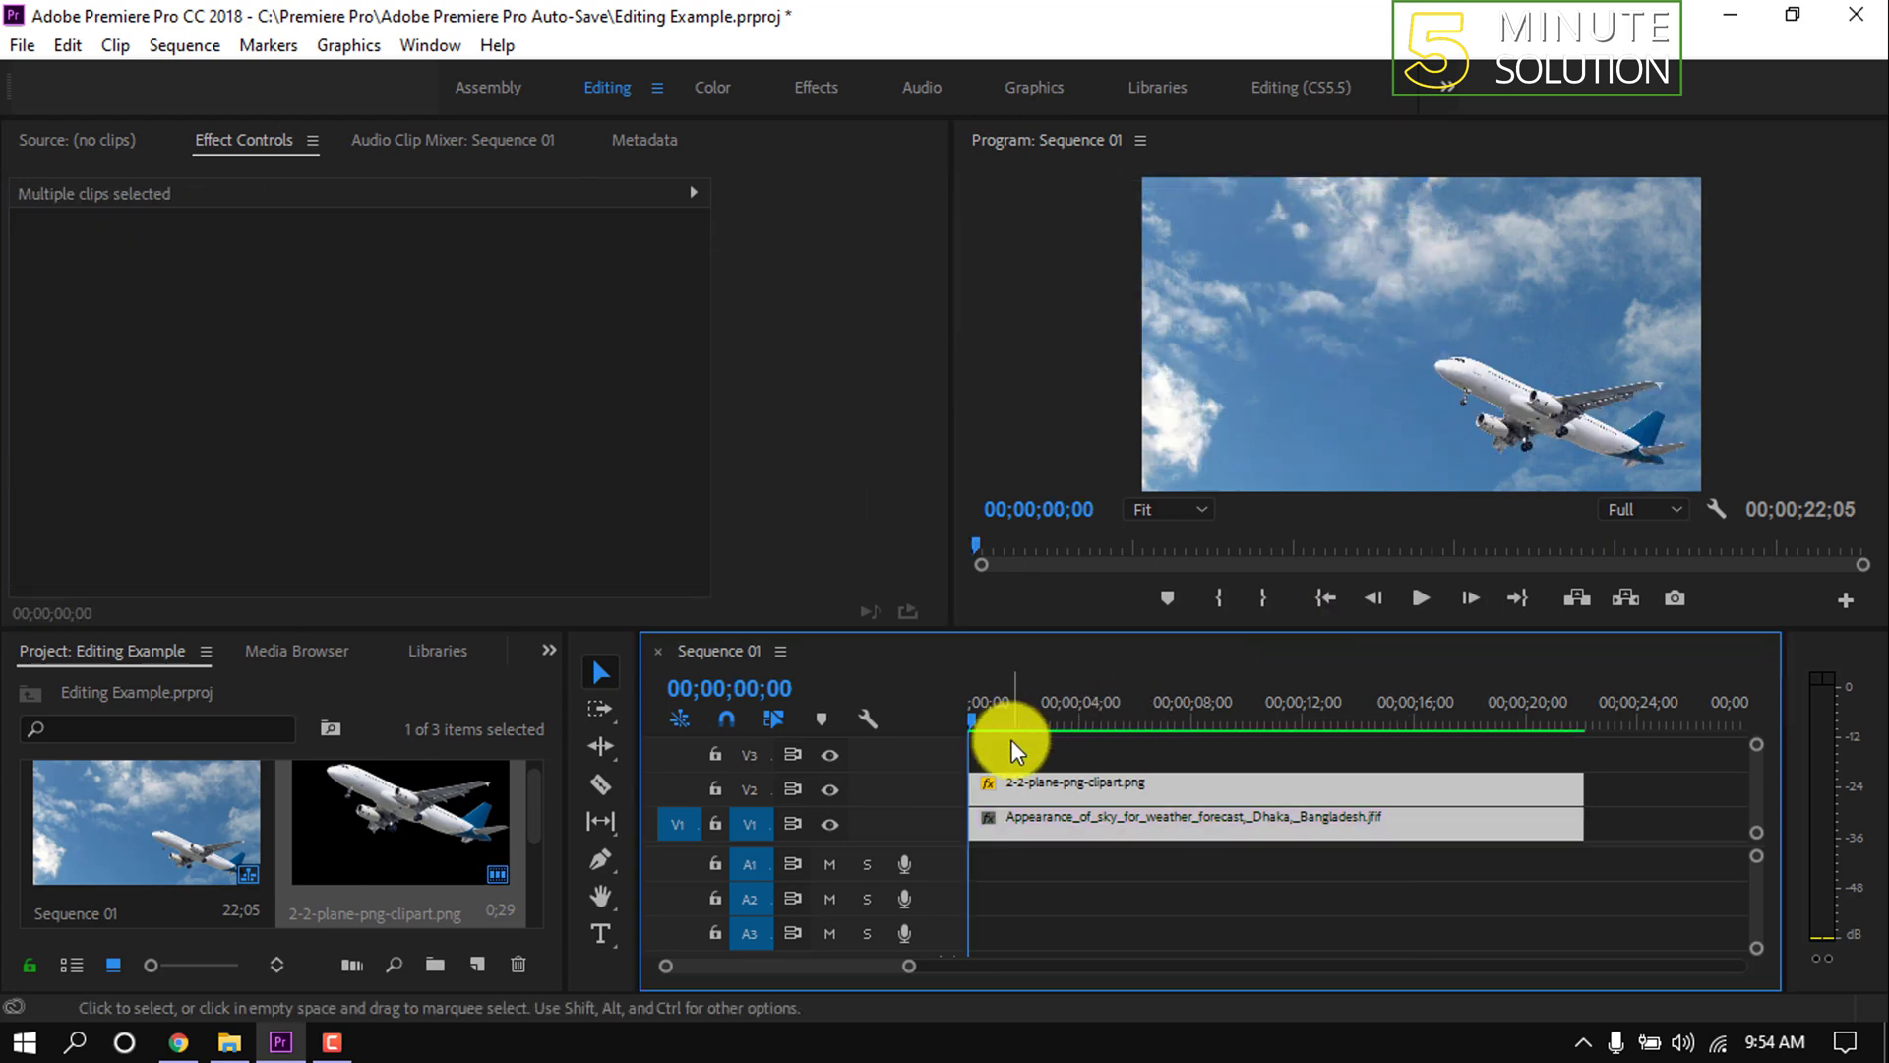
Play back the flight, then drag the Position keyframes earlier toward the start
click(1422, 599)
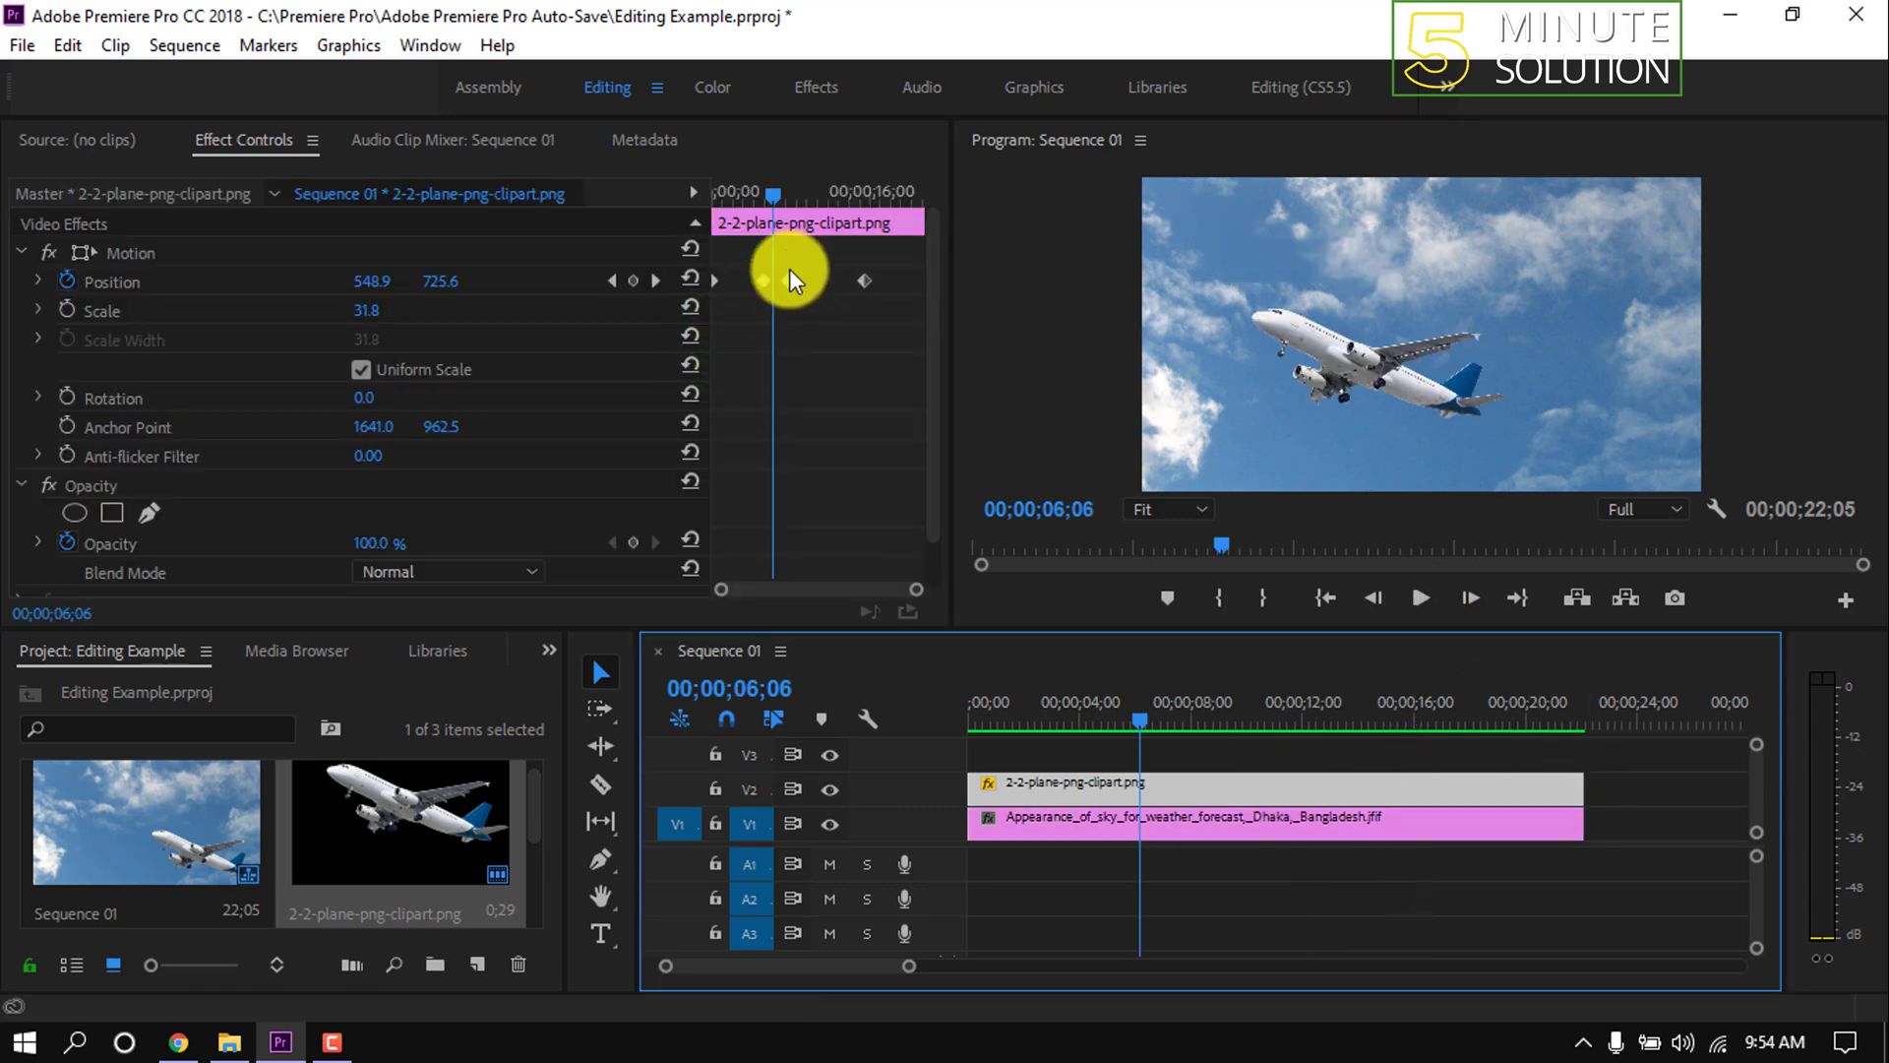
drag(763, 283, 737, 282)
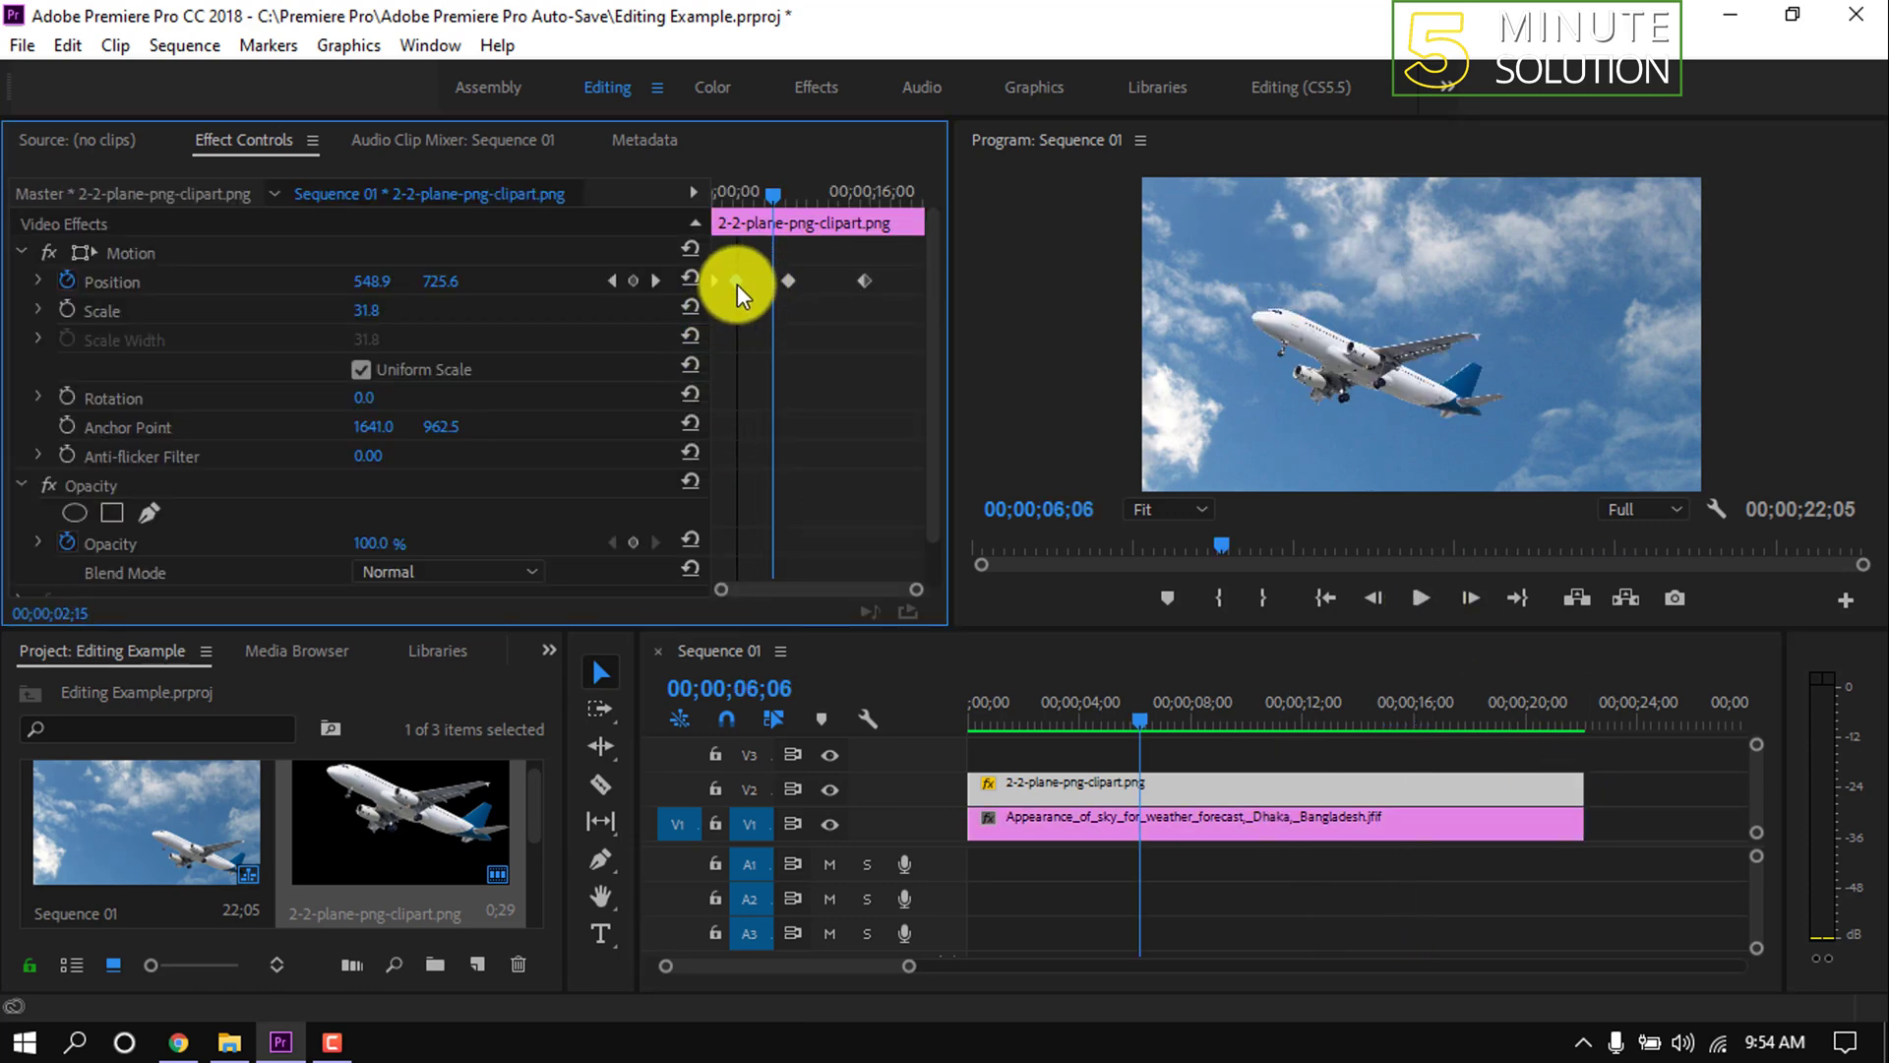
drag(771, 197, 709, 197)
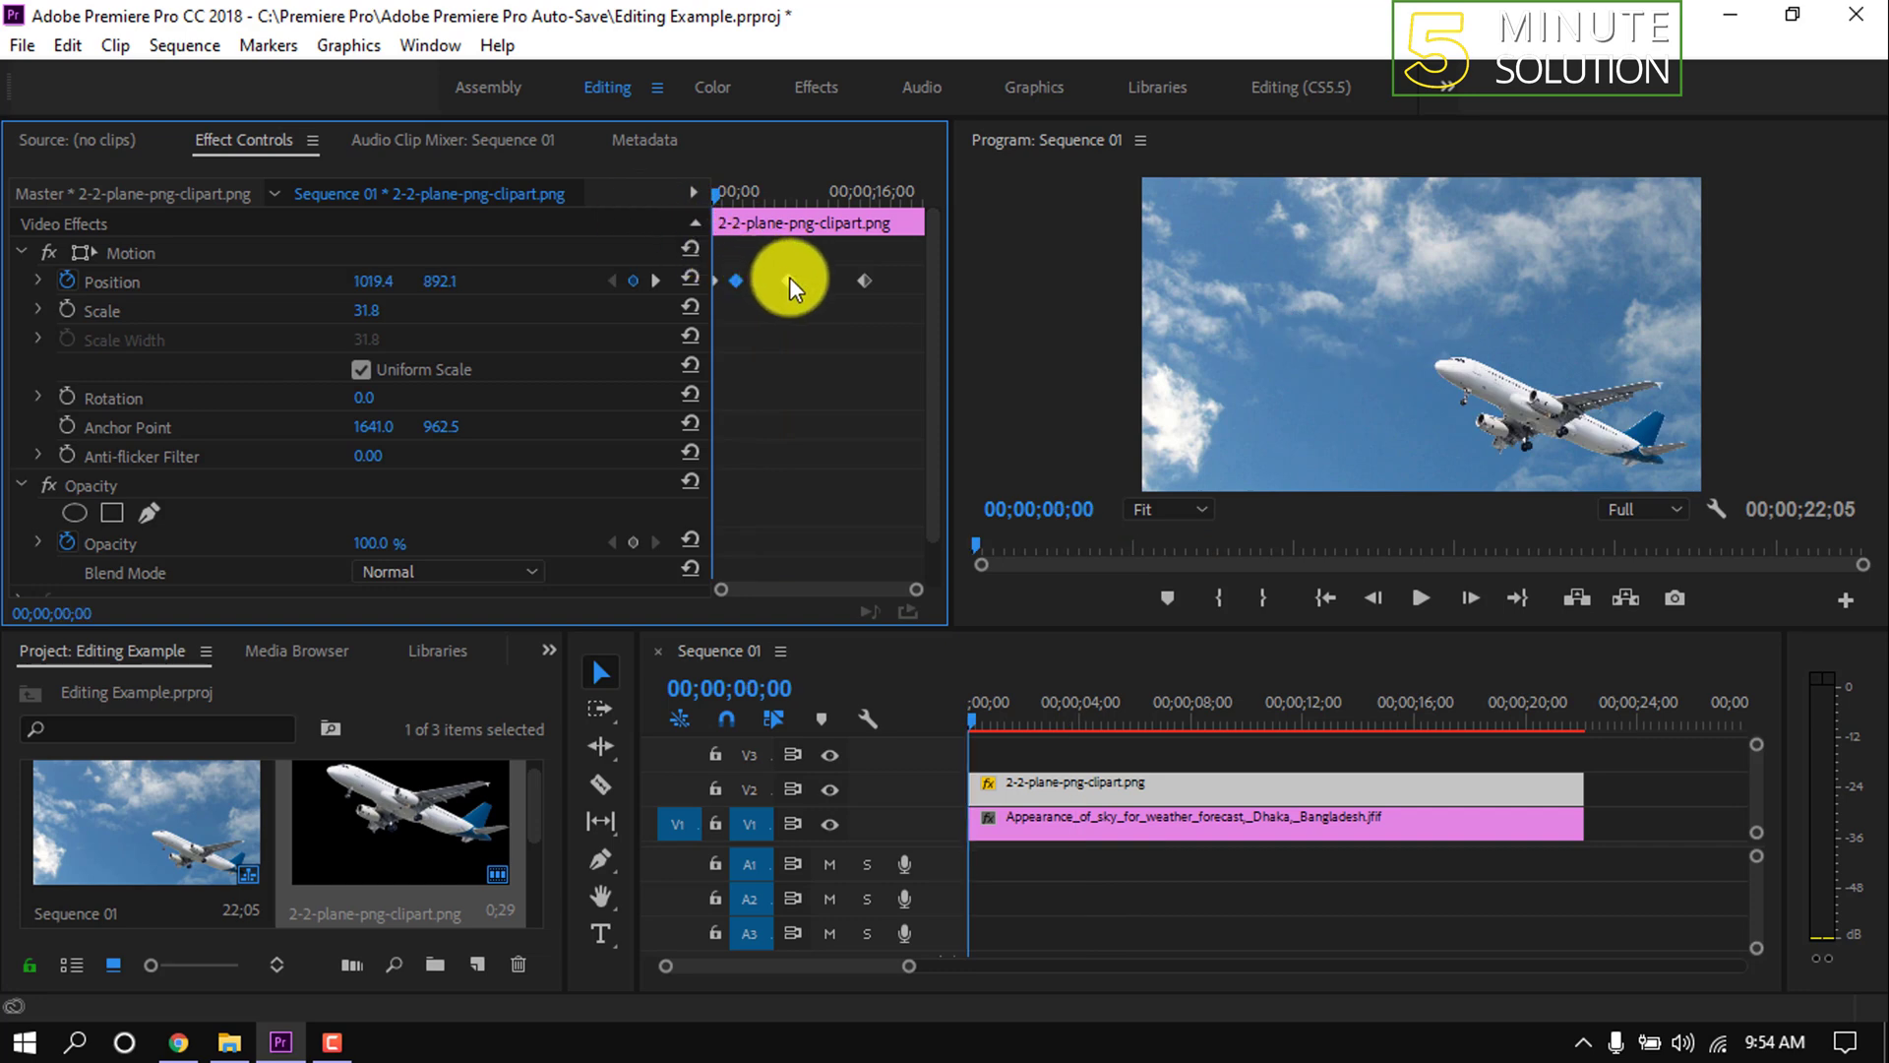
drag(775, 279, 804, 285)
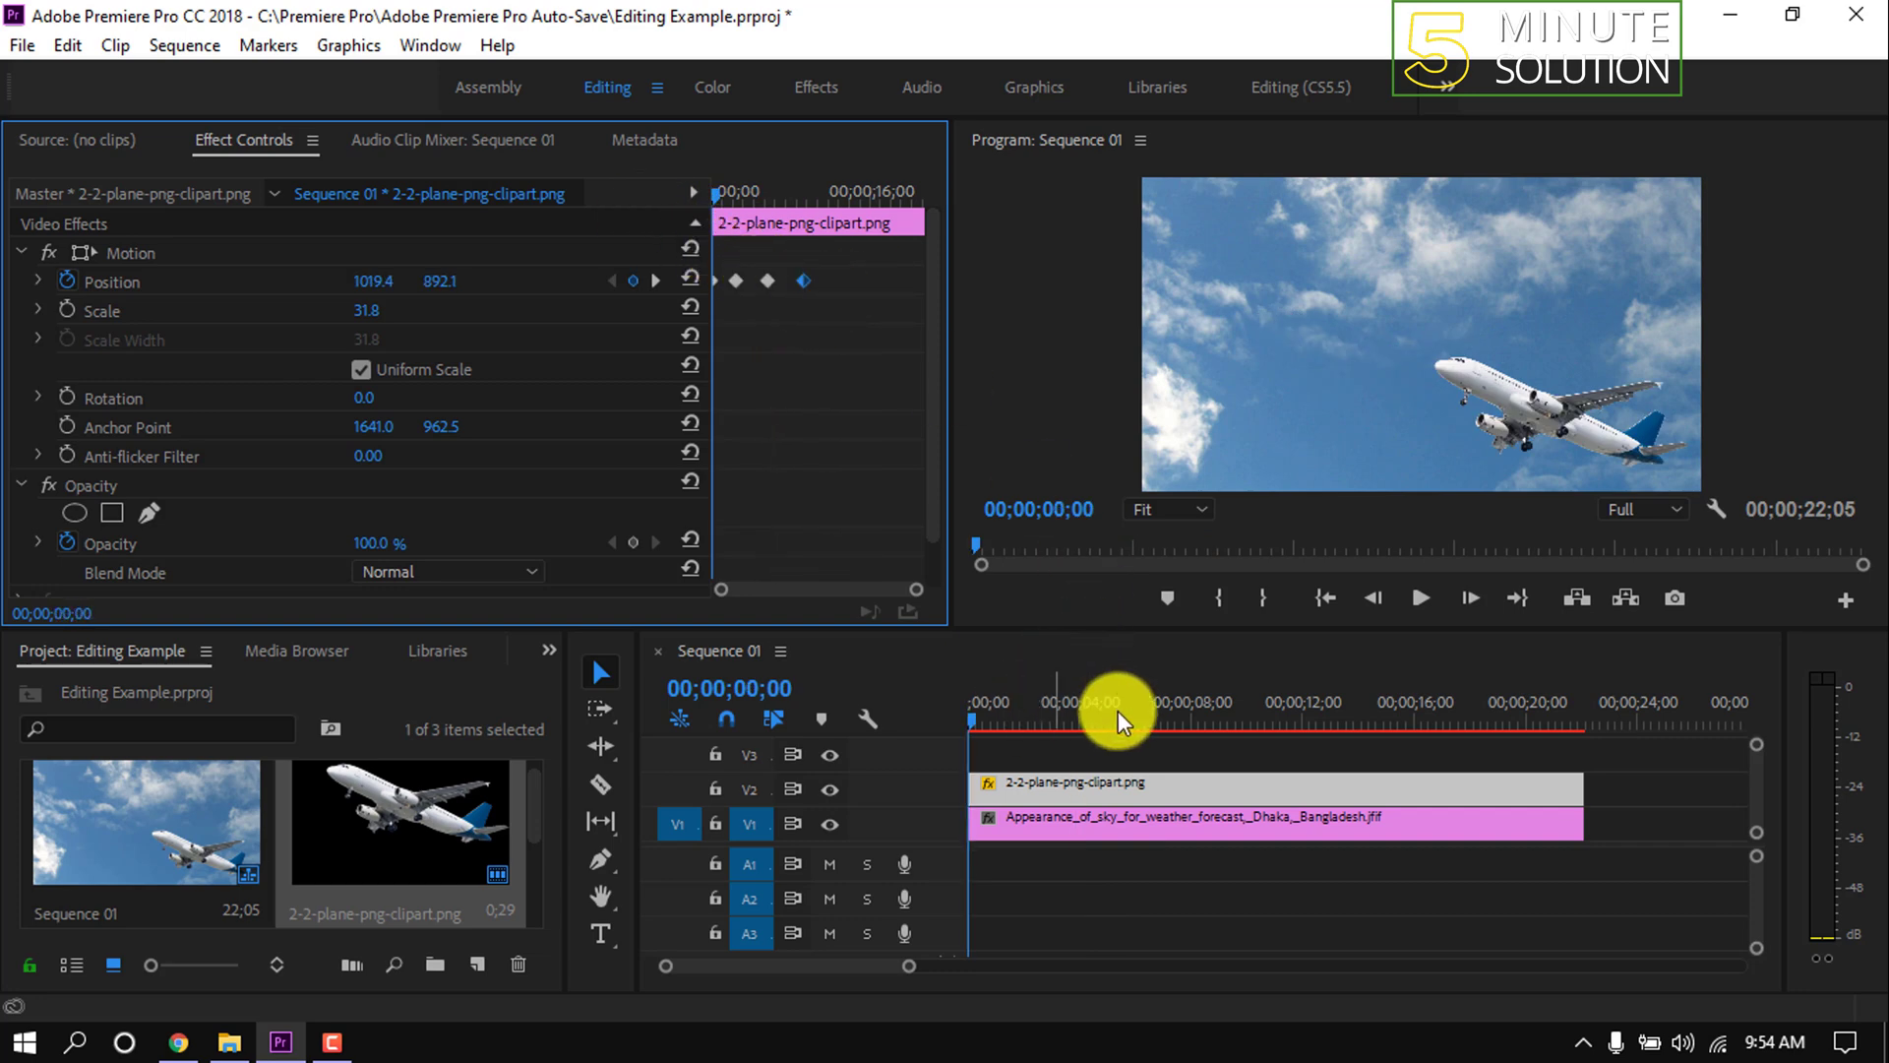
key(space)
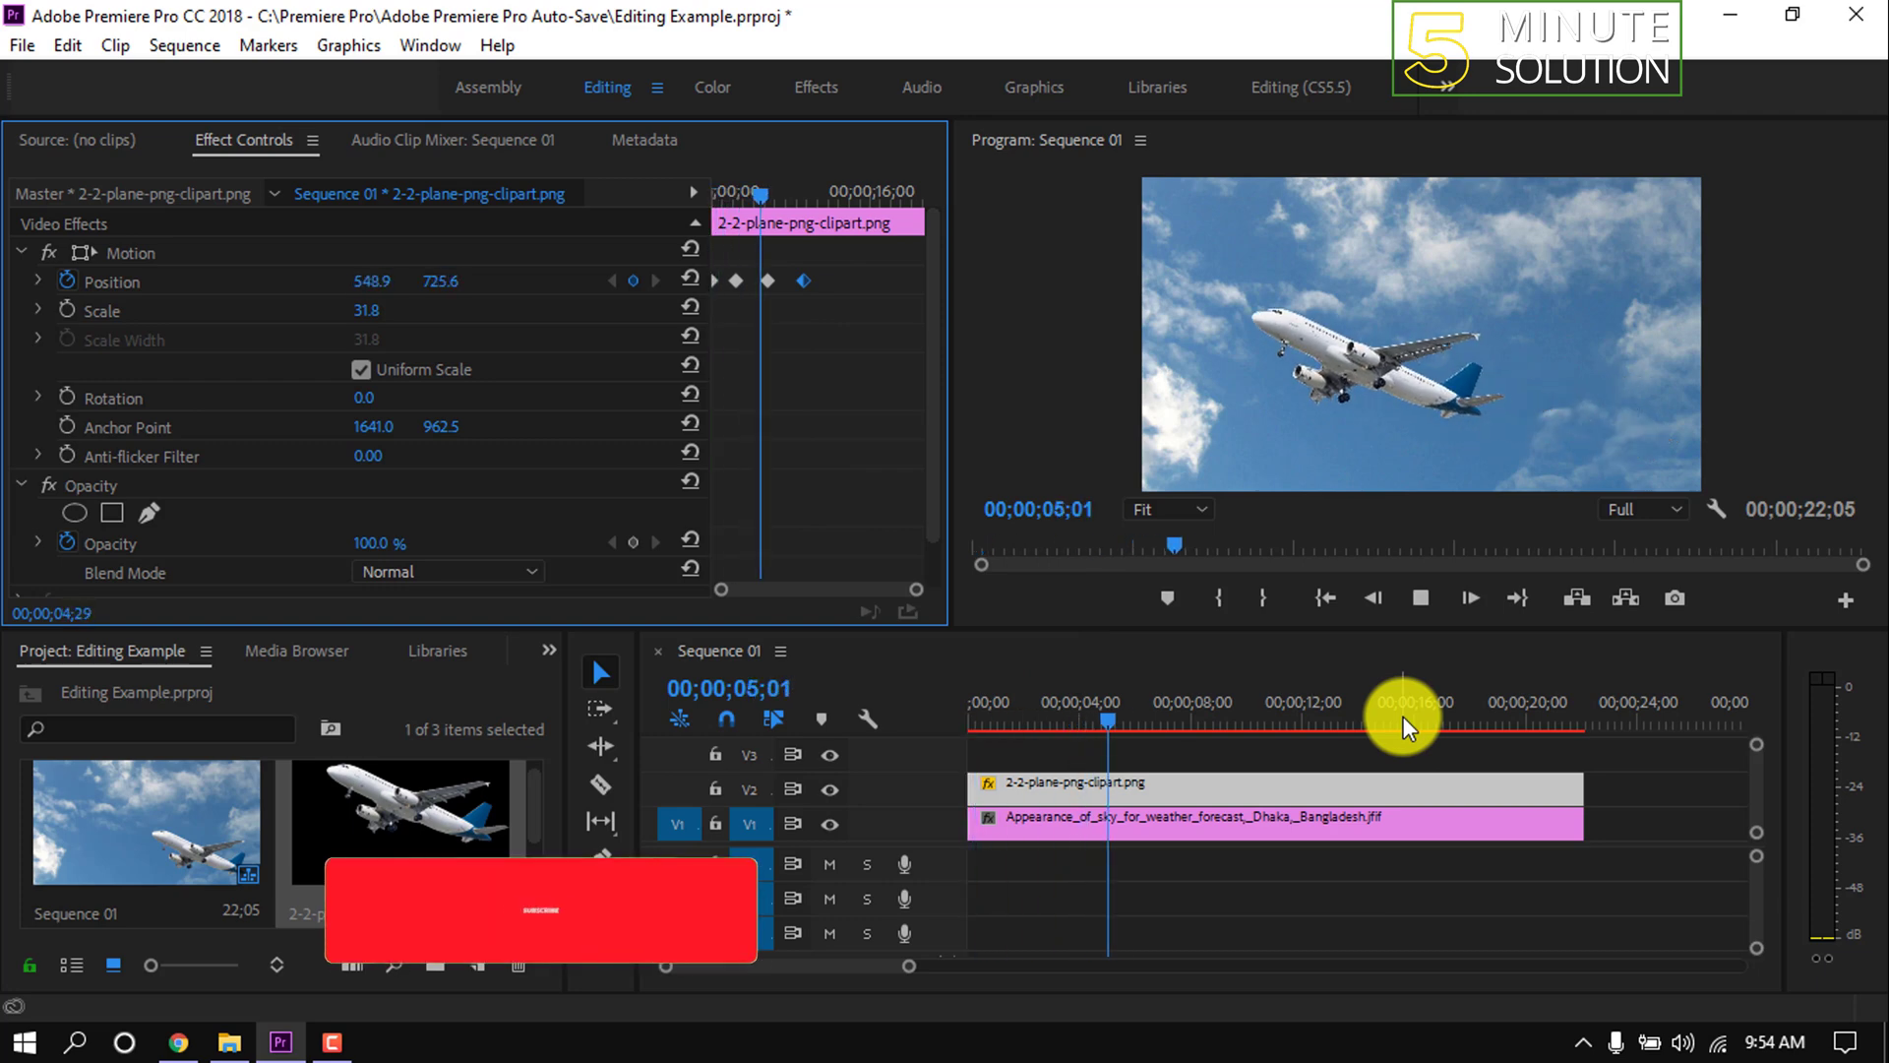